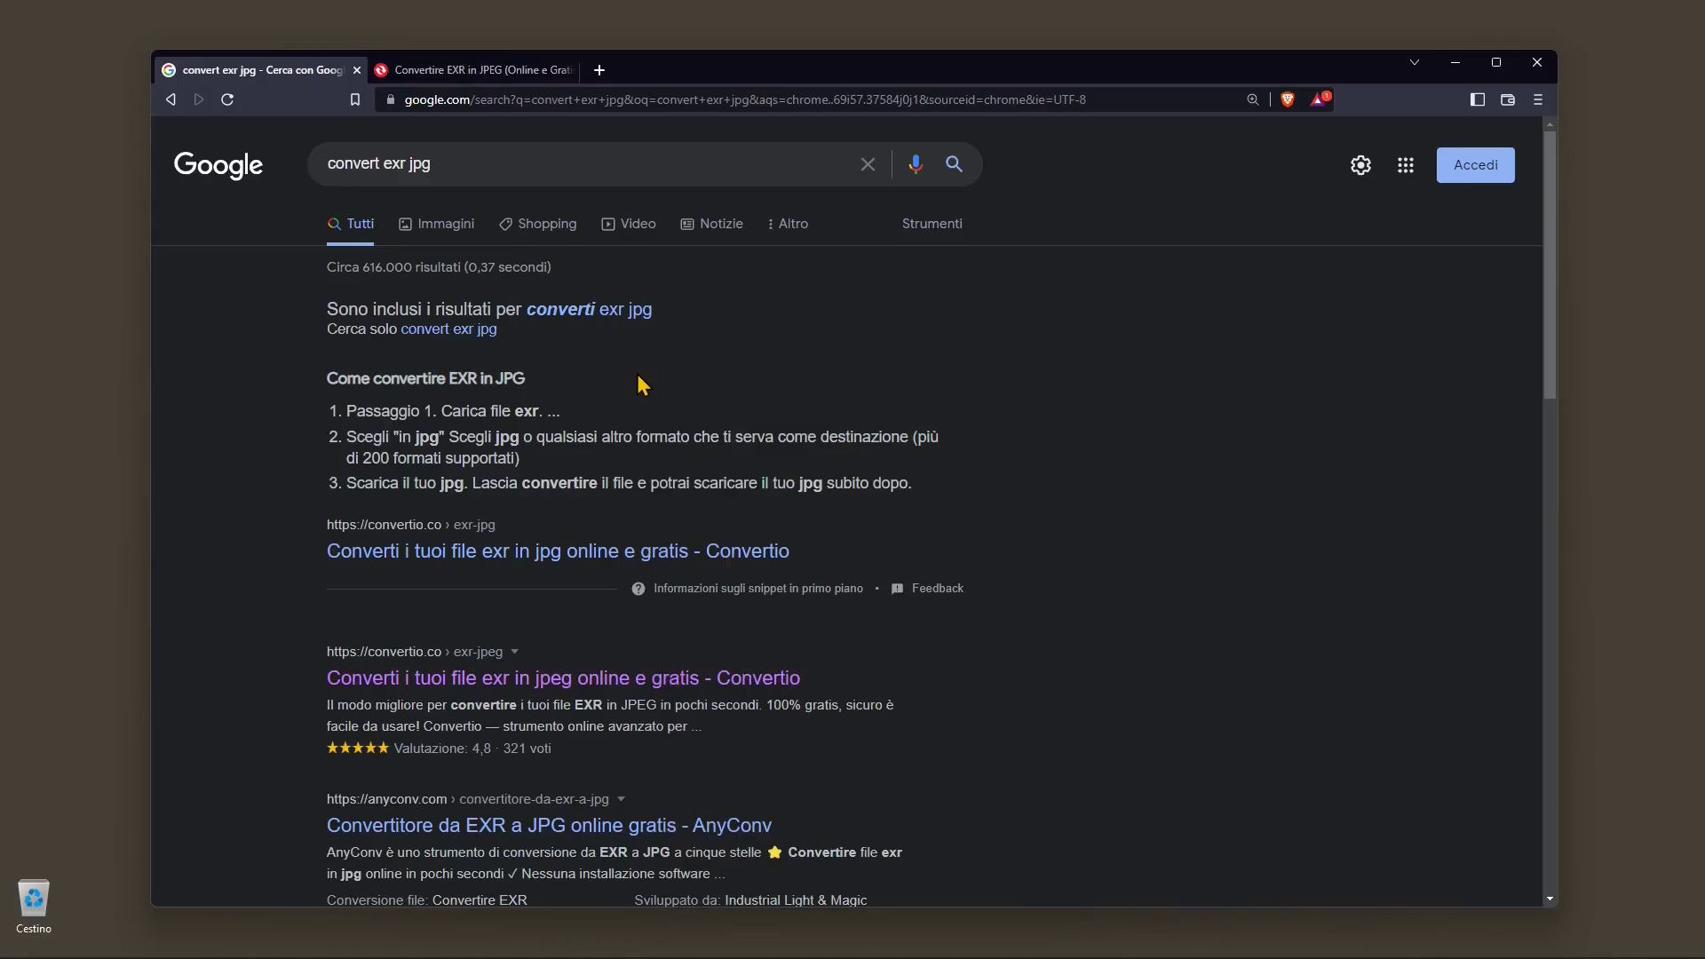
Step: Highlight EXR and JPG in the snippet, then switch to the Convertio EXR to JPEG converter tab
{"action": "double_click", "coordinate": [464, 380]}
{"action": "double_click", "coordinate": [515, 379]}
{"action": "left_click", "coordinate": [804, 384]}
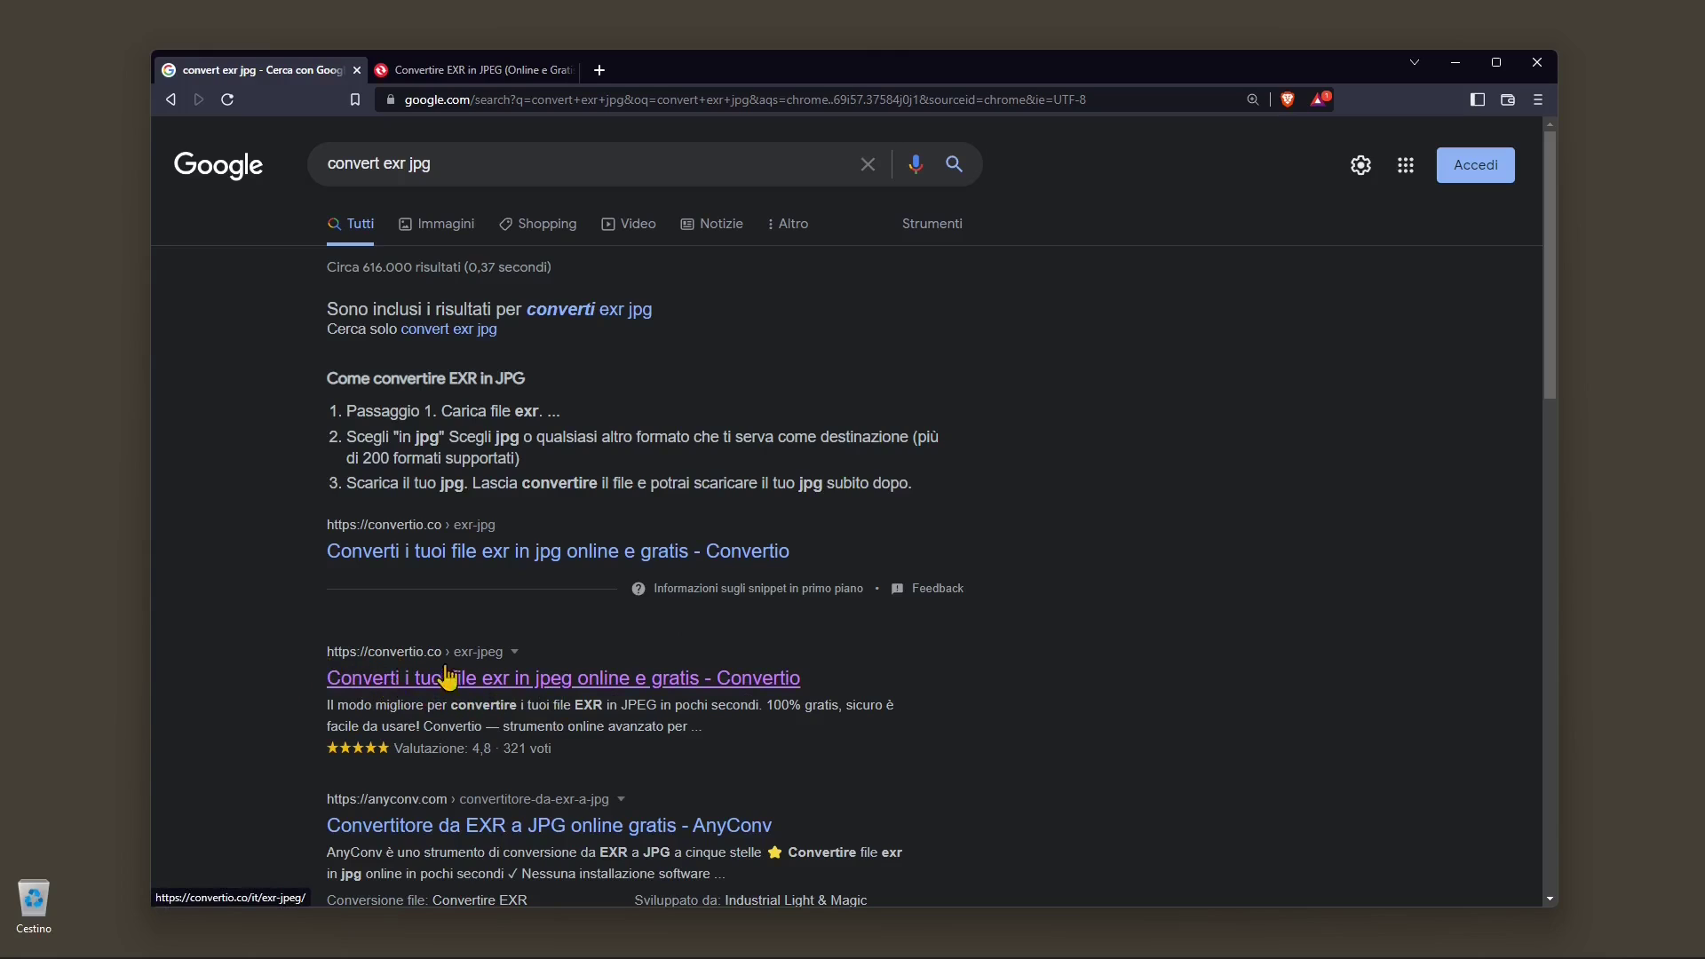
{"action": "left_click", "coordinate": [445, 83]}
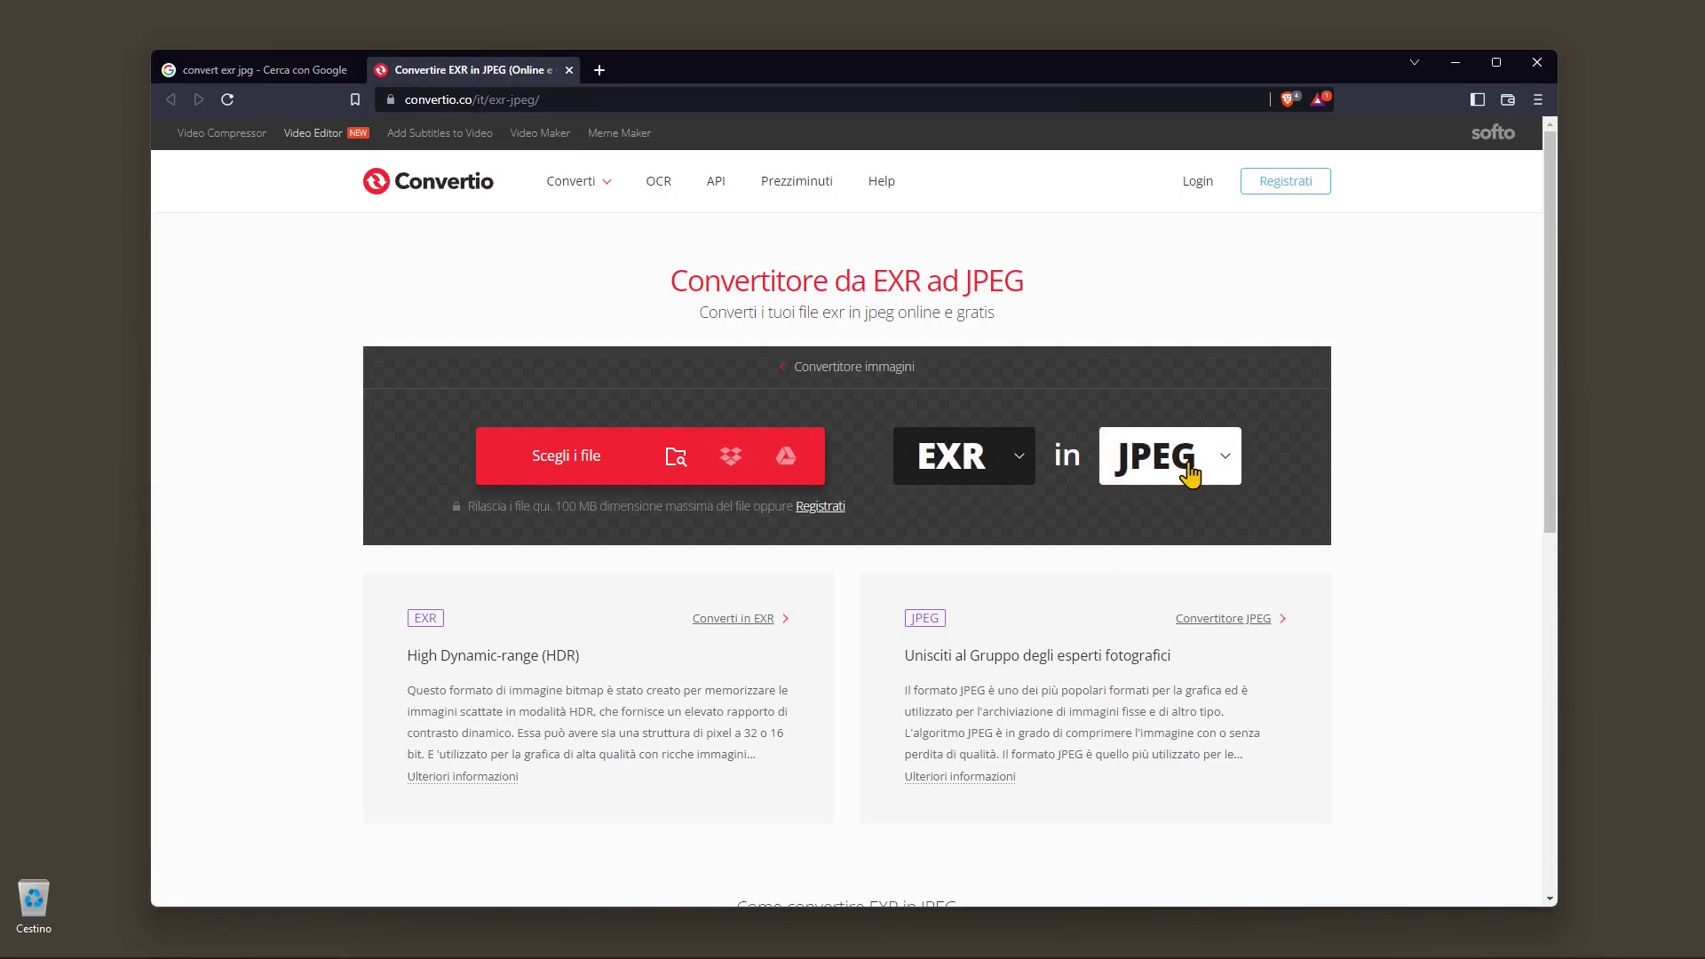
{"action": "left_click", "coordinate": [1013, 470]}
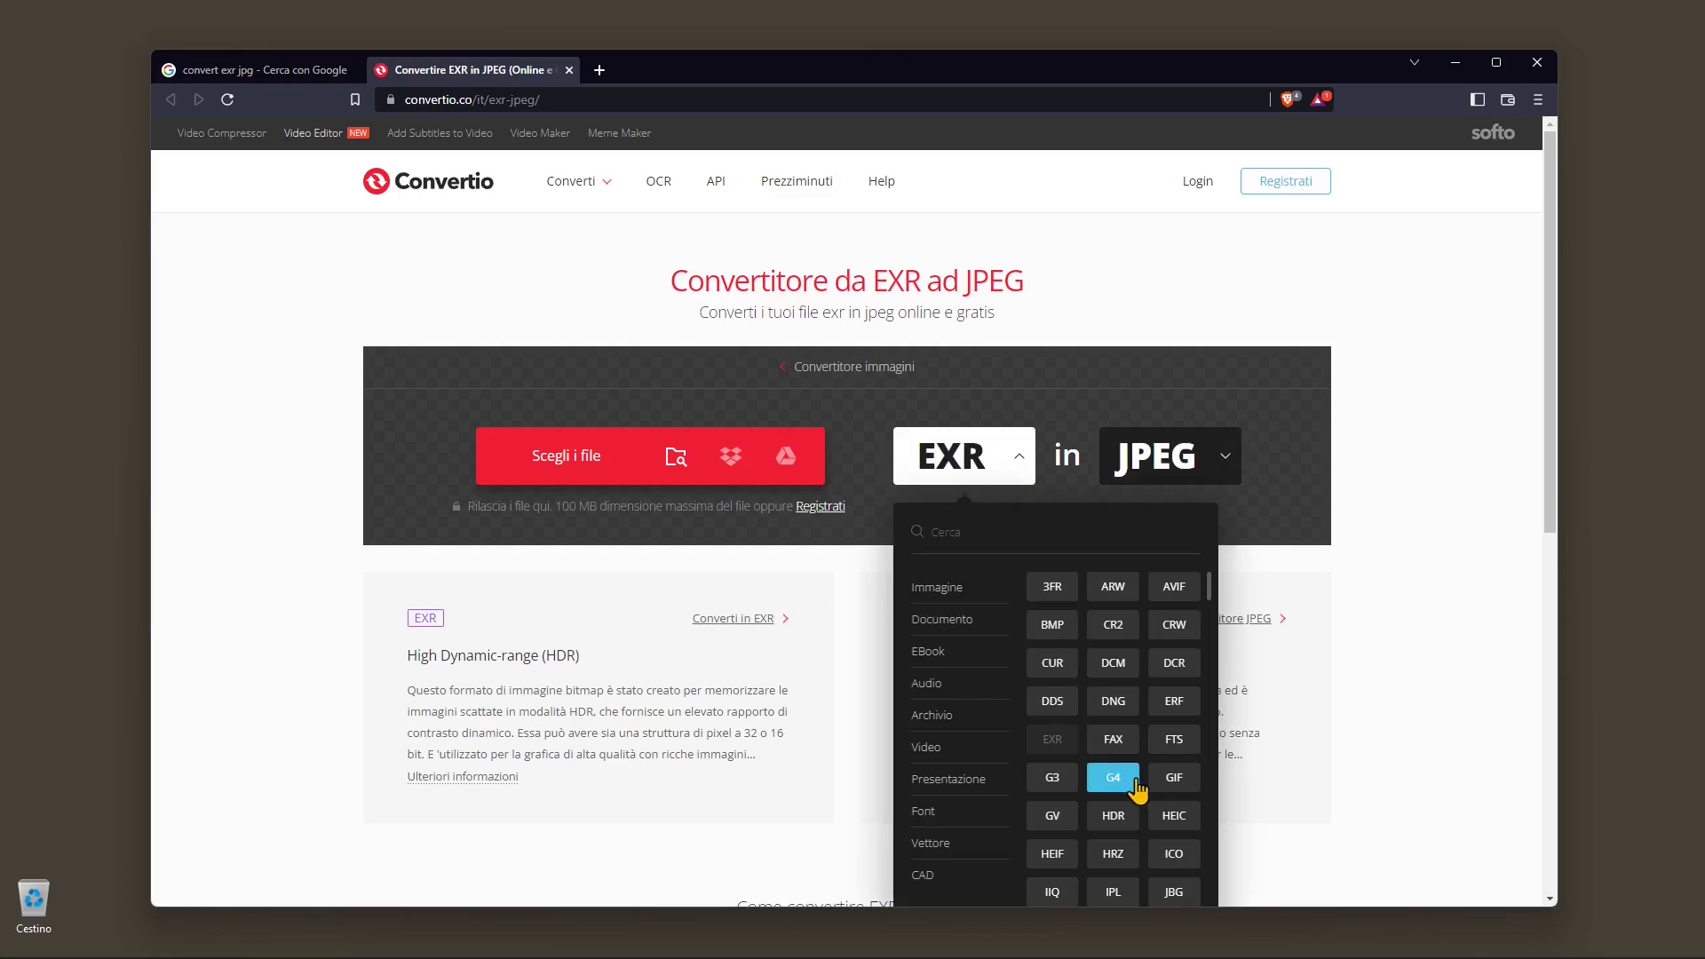
{"action": "scroll", "coordinate": [1139, 795], "scroll_direction": "down", "scroll_amount": 2}
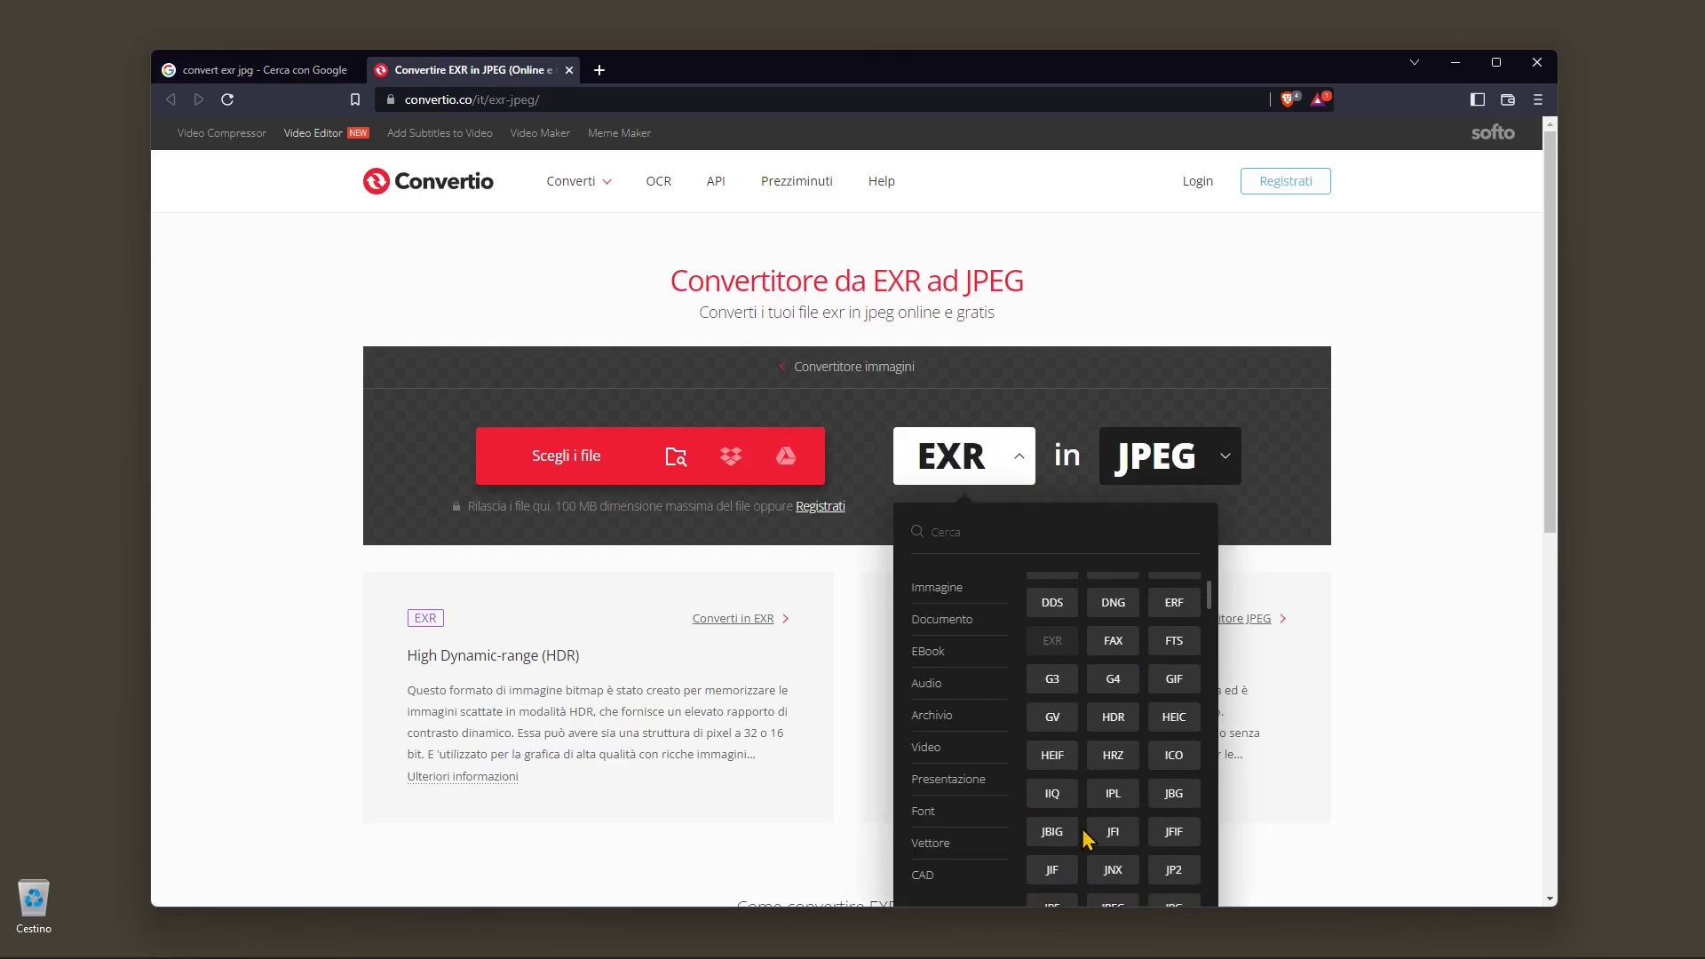
{"action": "scroll", "coordinate": [1101, 755], "scroll_direction": "down", "scroll_amount": 2}
{"action": "left_click", "coordinate": [1129, 659]}
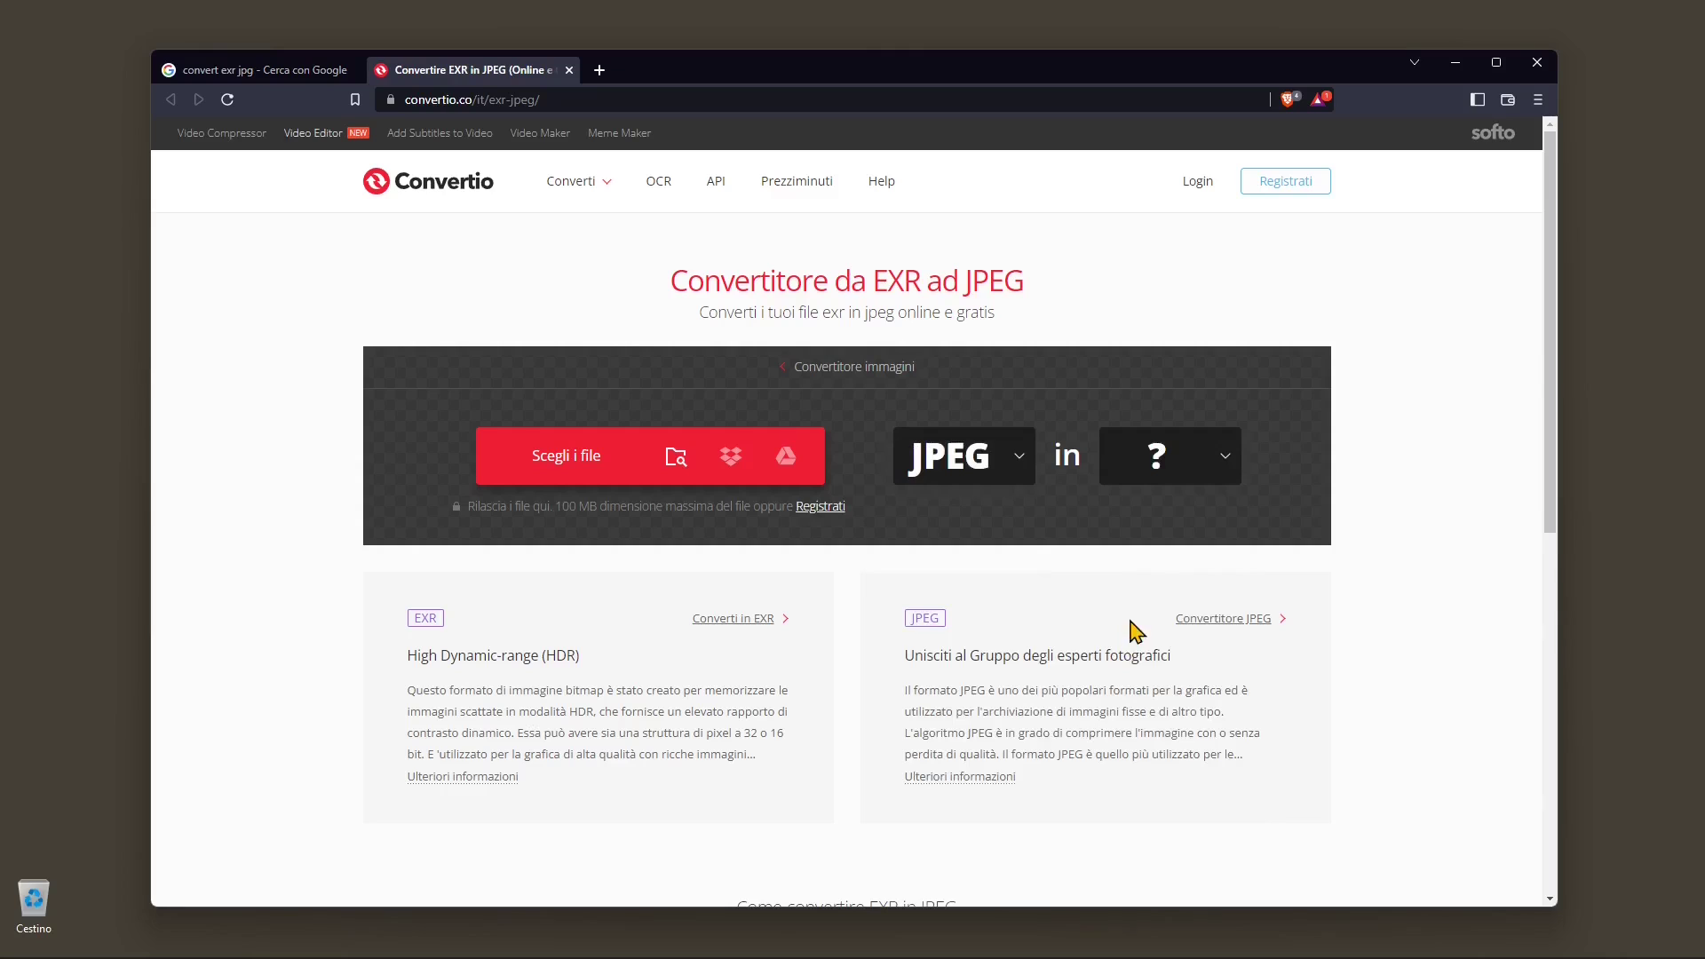
{"action": "left_click", "coordinate": [1169, 460]}
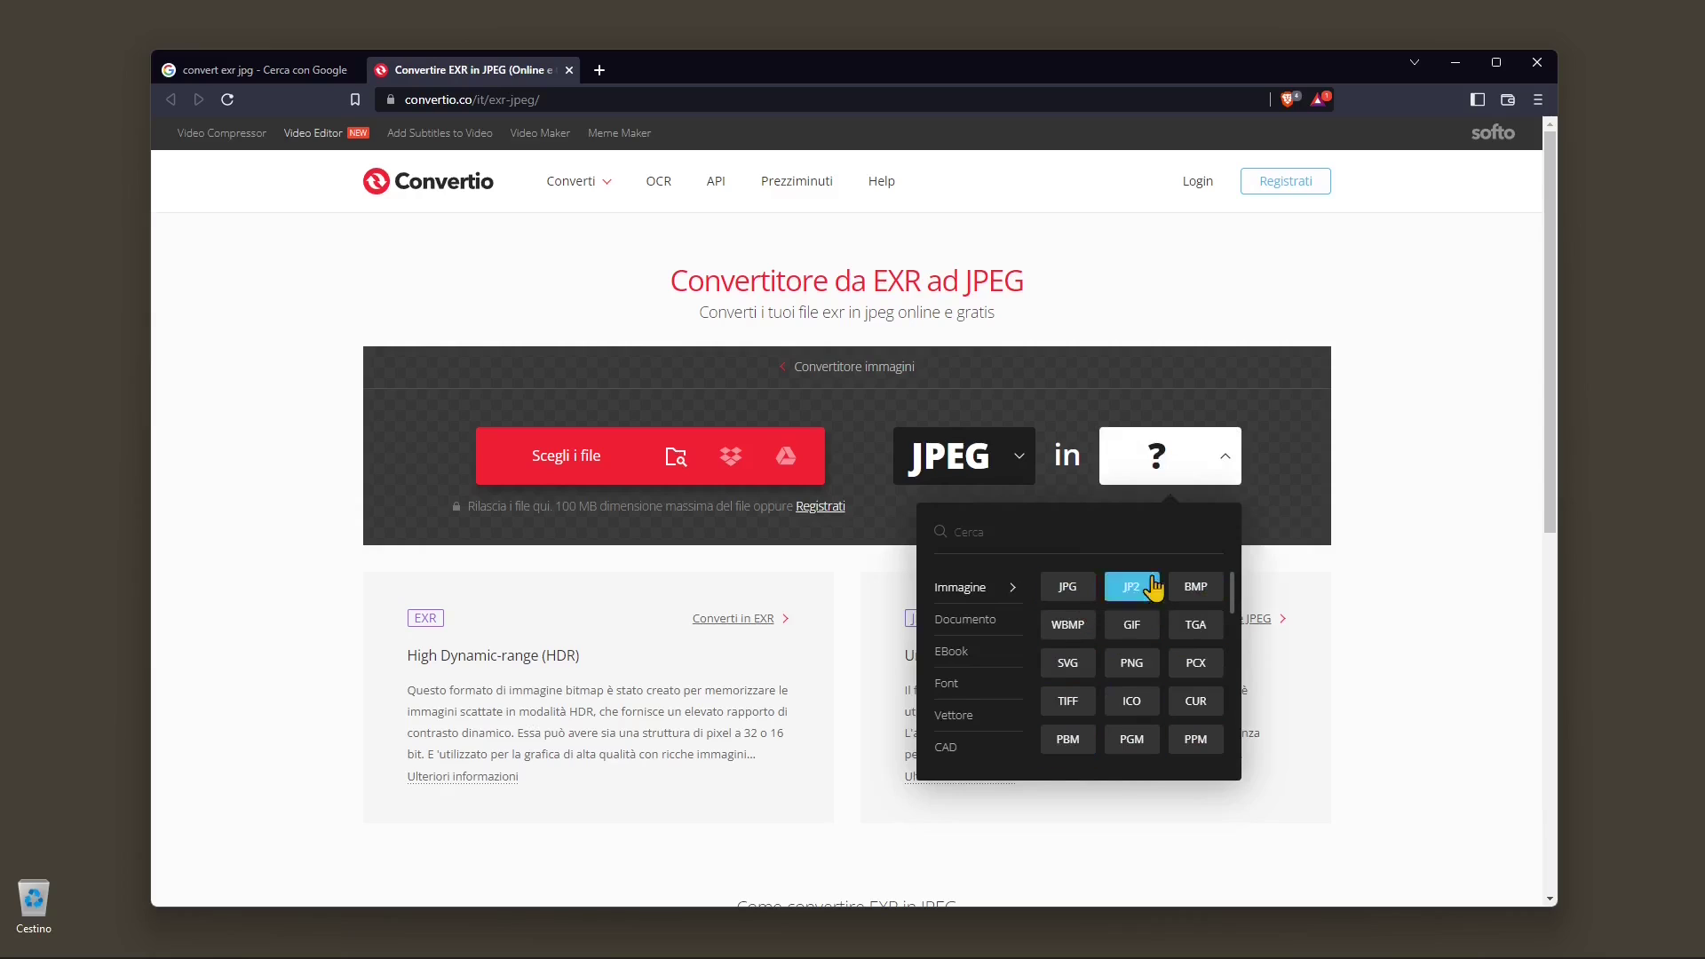
{"action": "scroll", "coordinate": [1181, 668], "scroll_direction": "down", "scroll_amount": 1}
{"action": "scroll", "coordinate": [1108, 668], "scroll_direction": "down", "scroll_amount": 3}
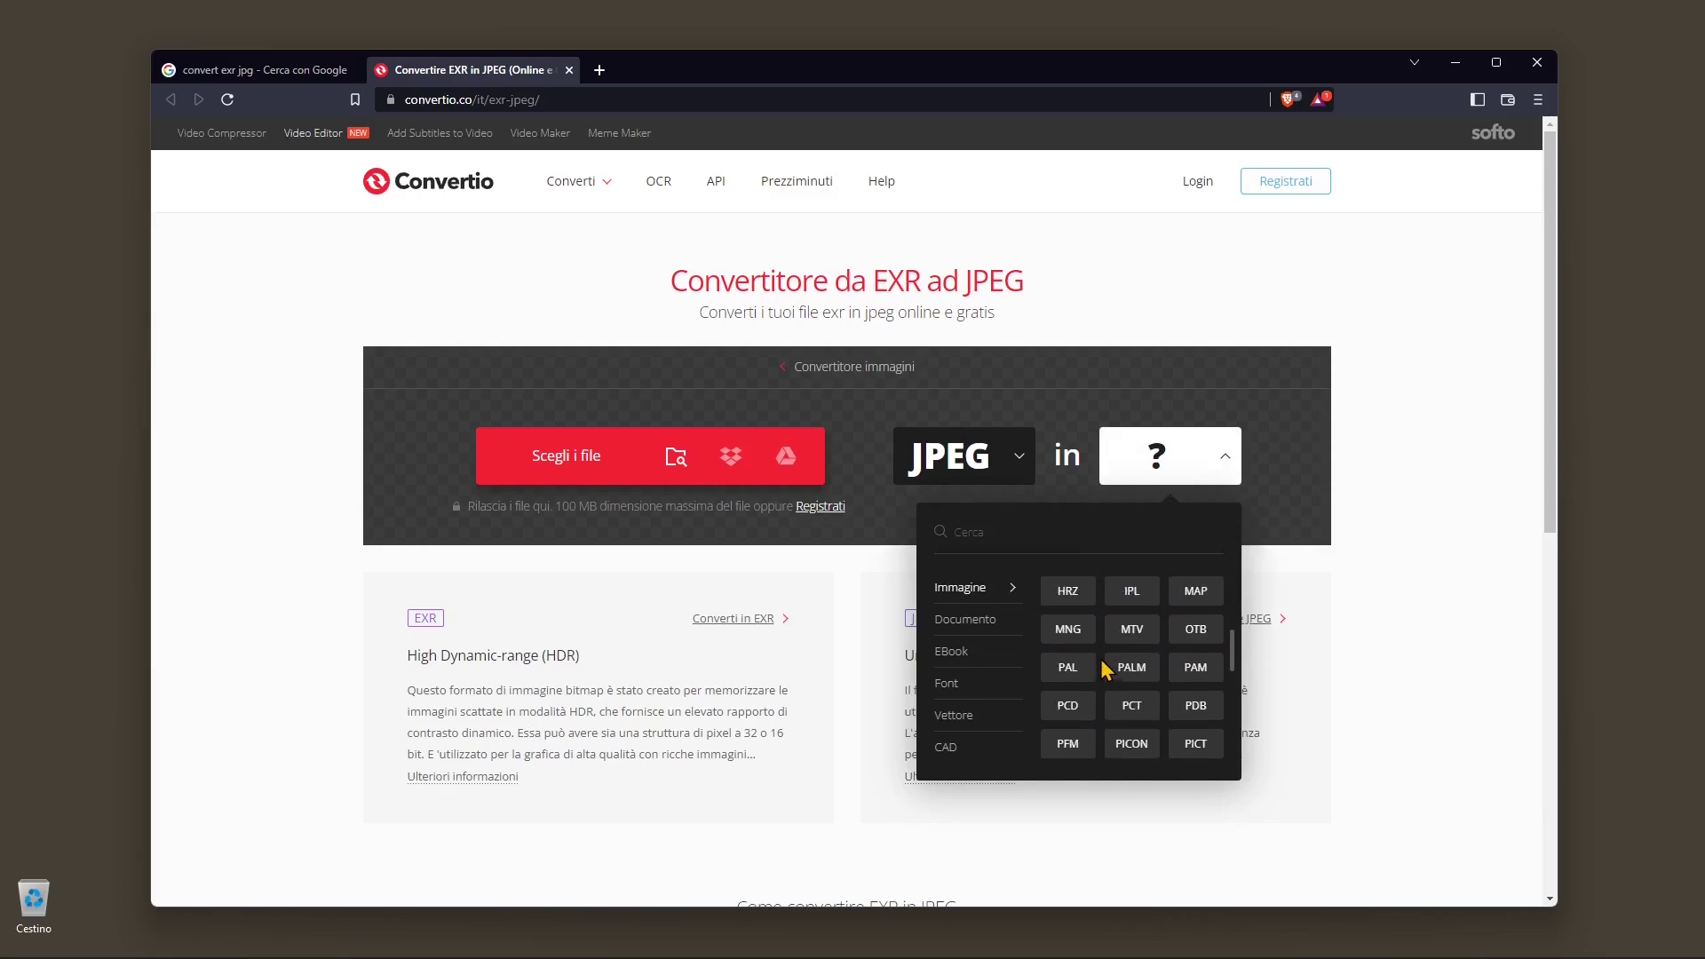
{"action": "scroll", "coordinate": [1106, 668], "scroll_direction": "down", "scroll_amount": 5}
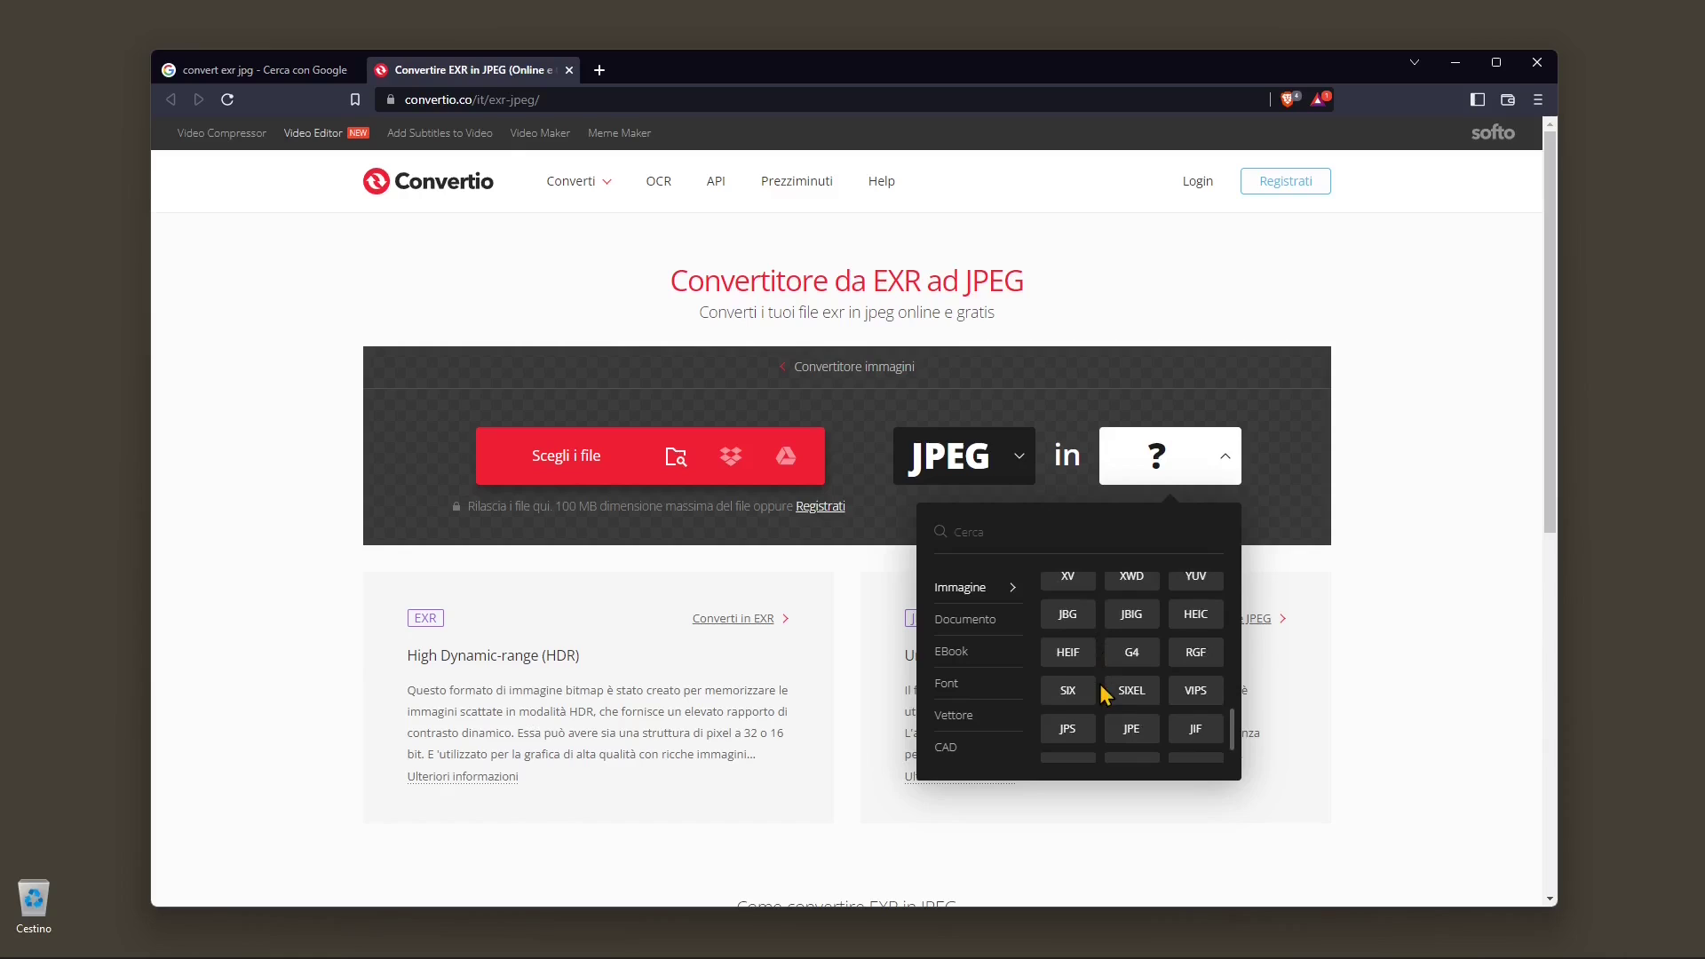
{"action": "mouse_move", "coordinate": [982, 629]}
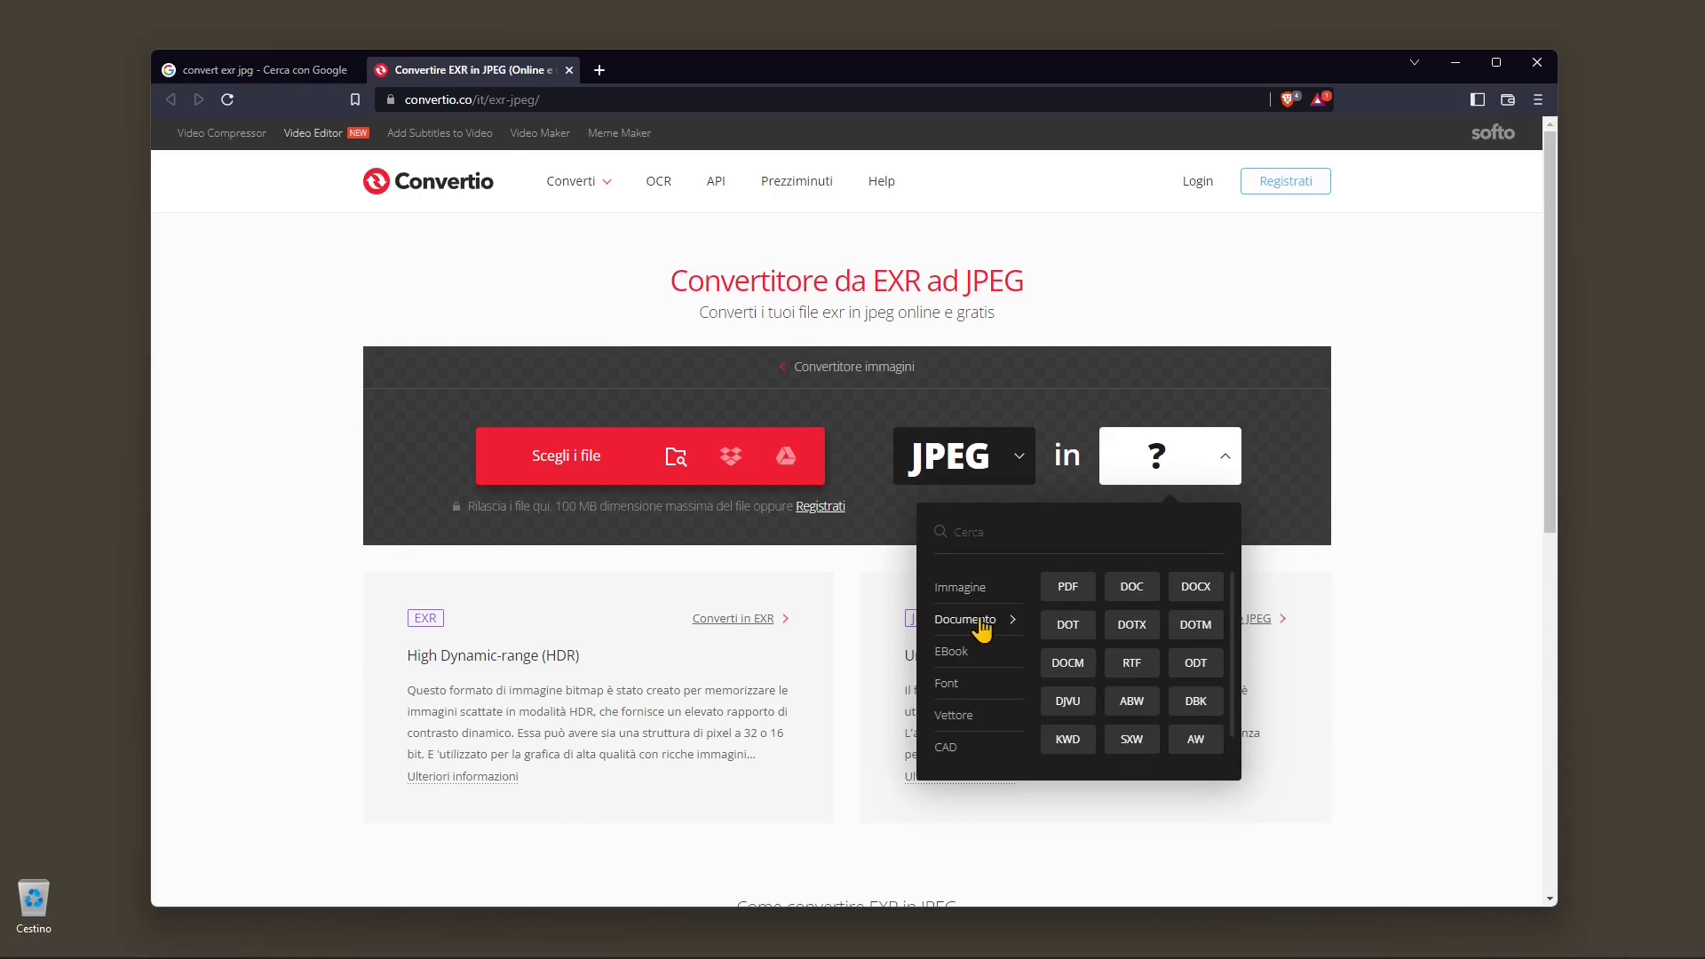
{"action": "mouse_move", "coordinate": [994, 591]}
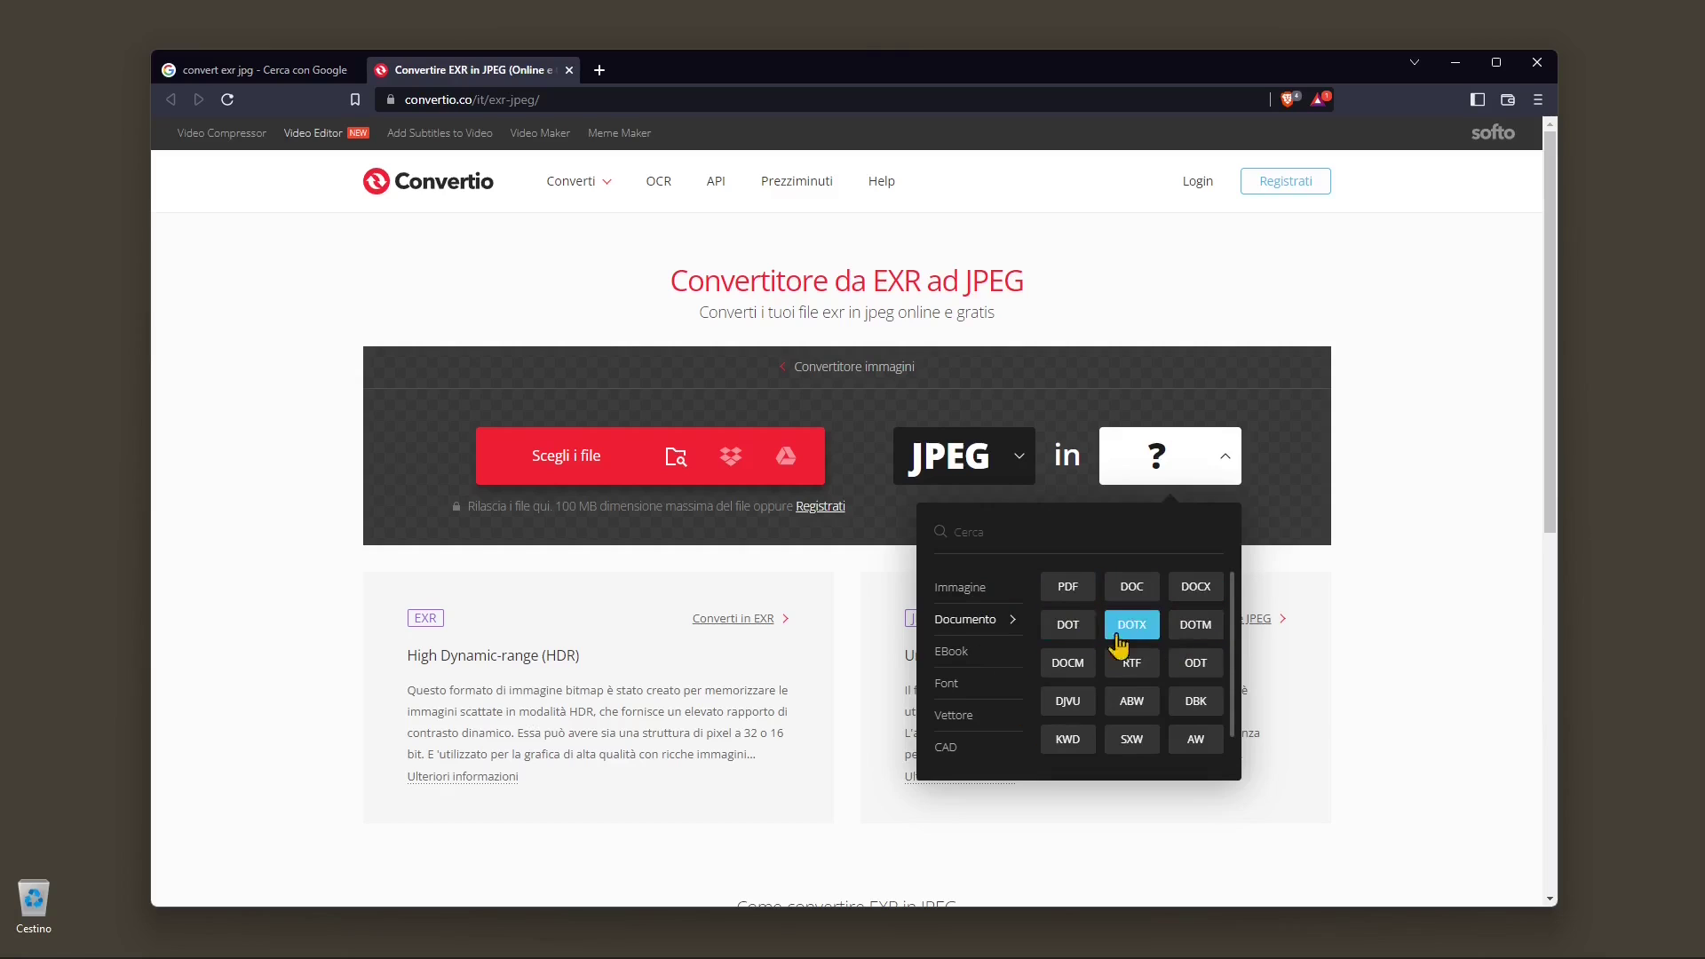
{"action": "mouse_move", "coordinate": [973, 657]}
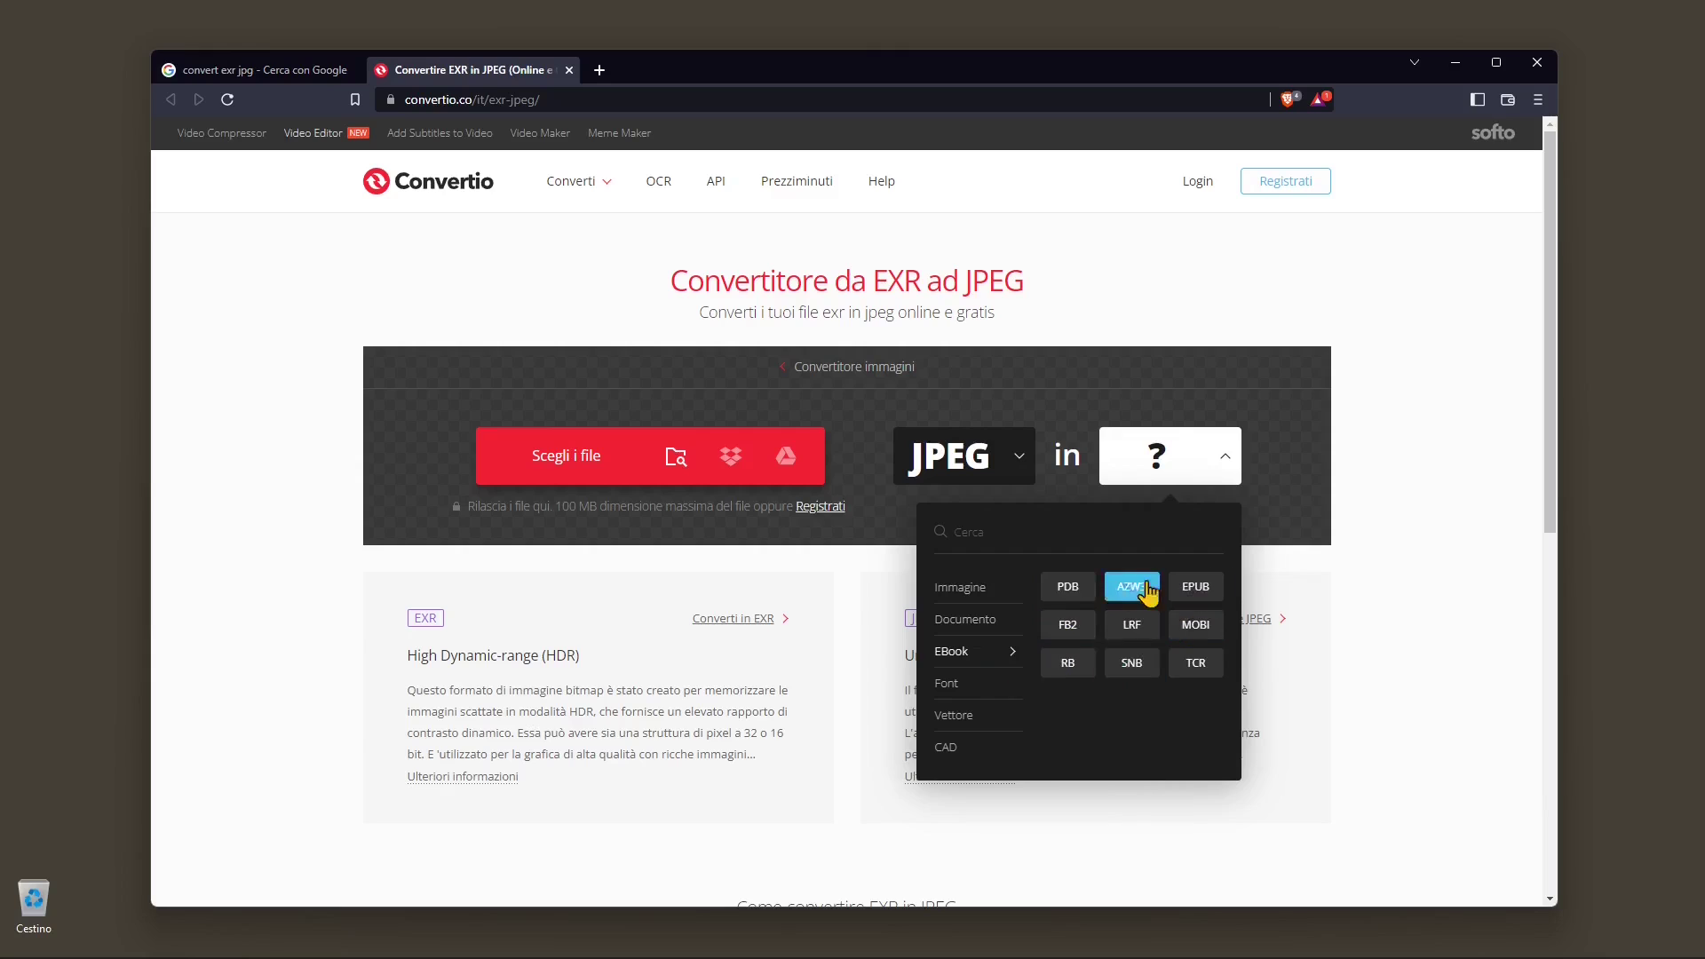
{"action": "mouse_move", "coordinate": [977, 688]}
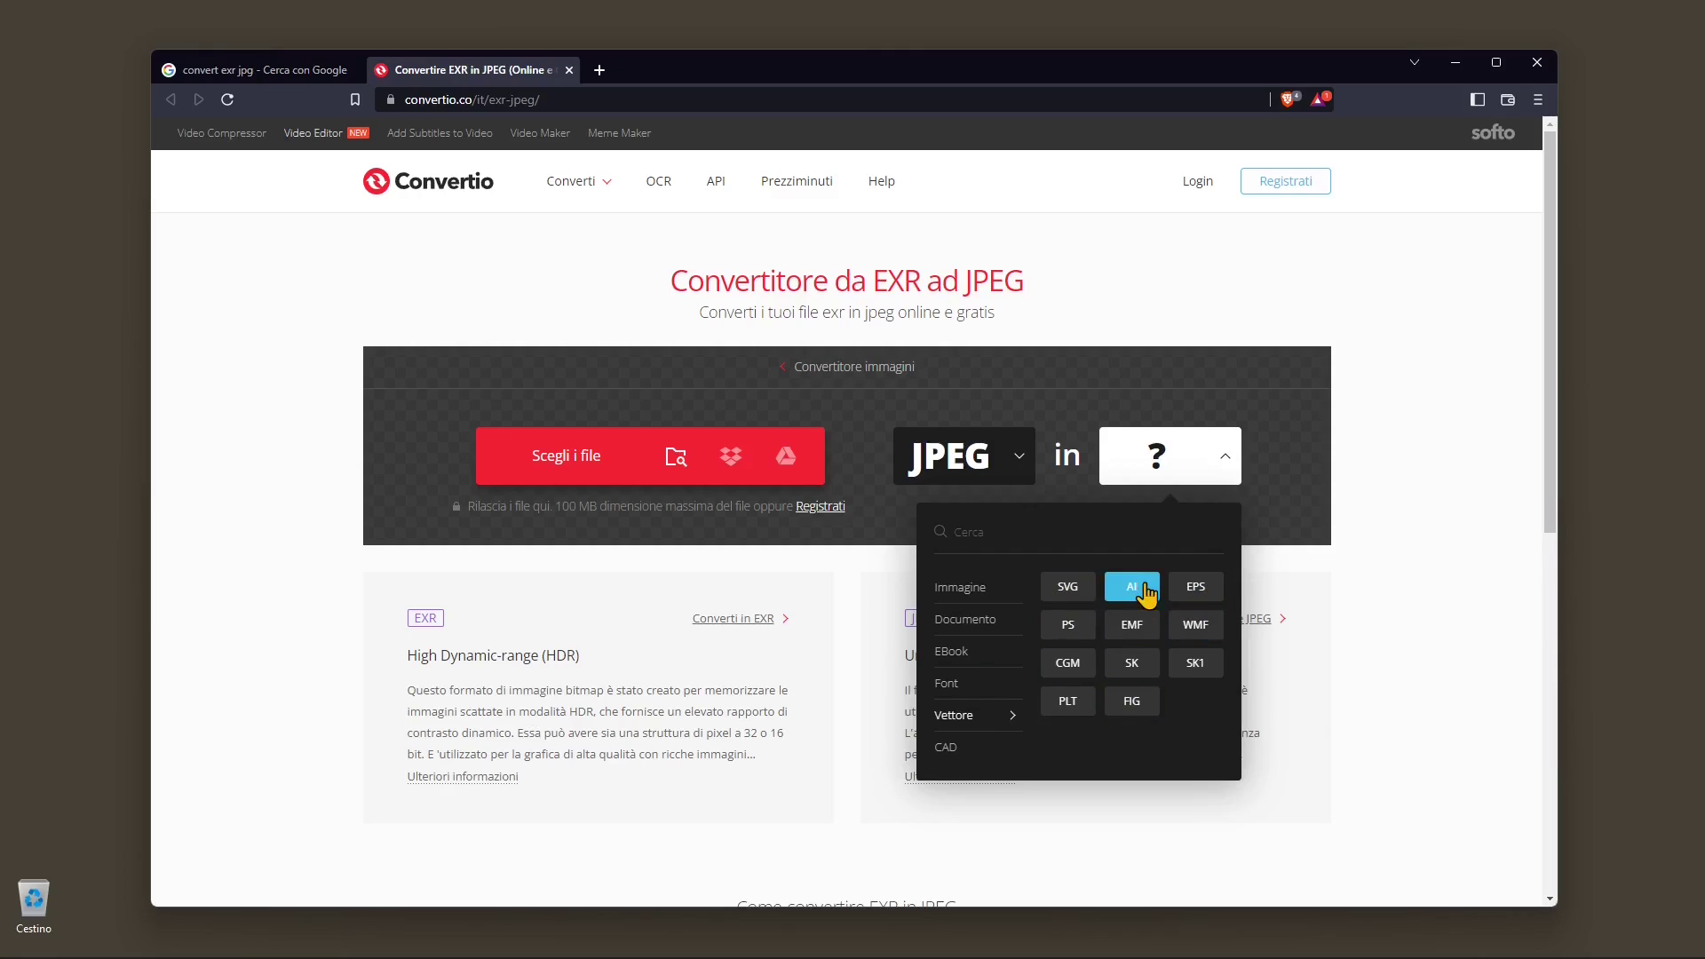
{"action": "mouse_move", "coordinate": [970, 753]}
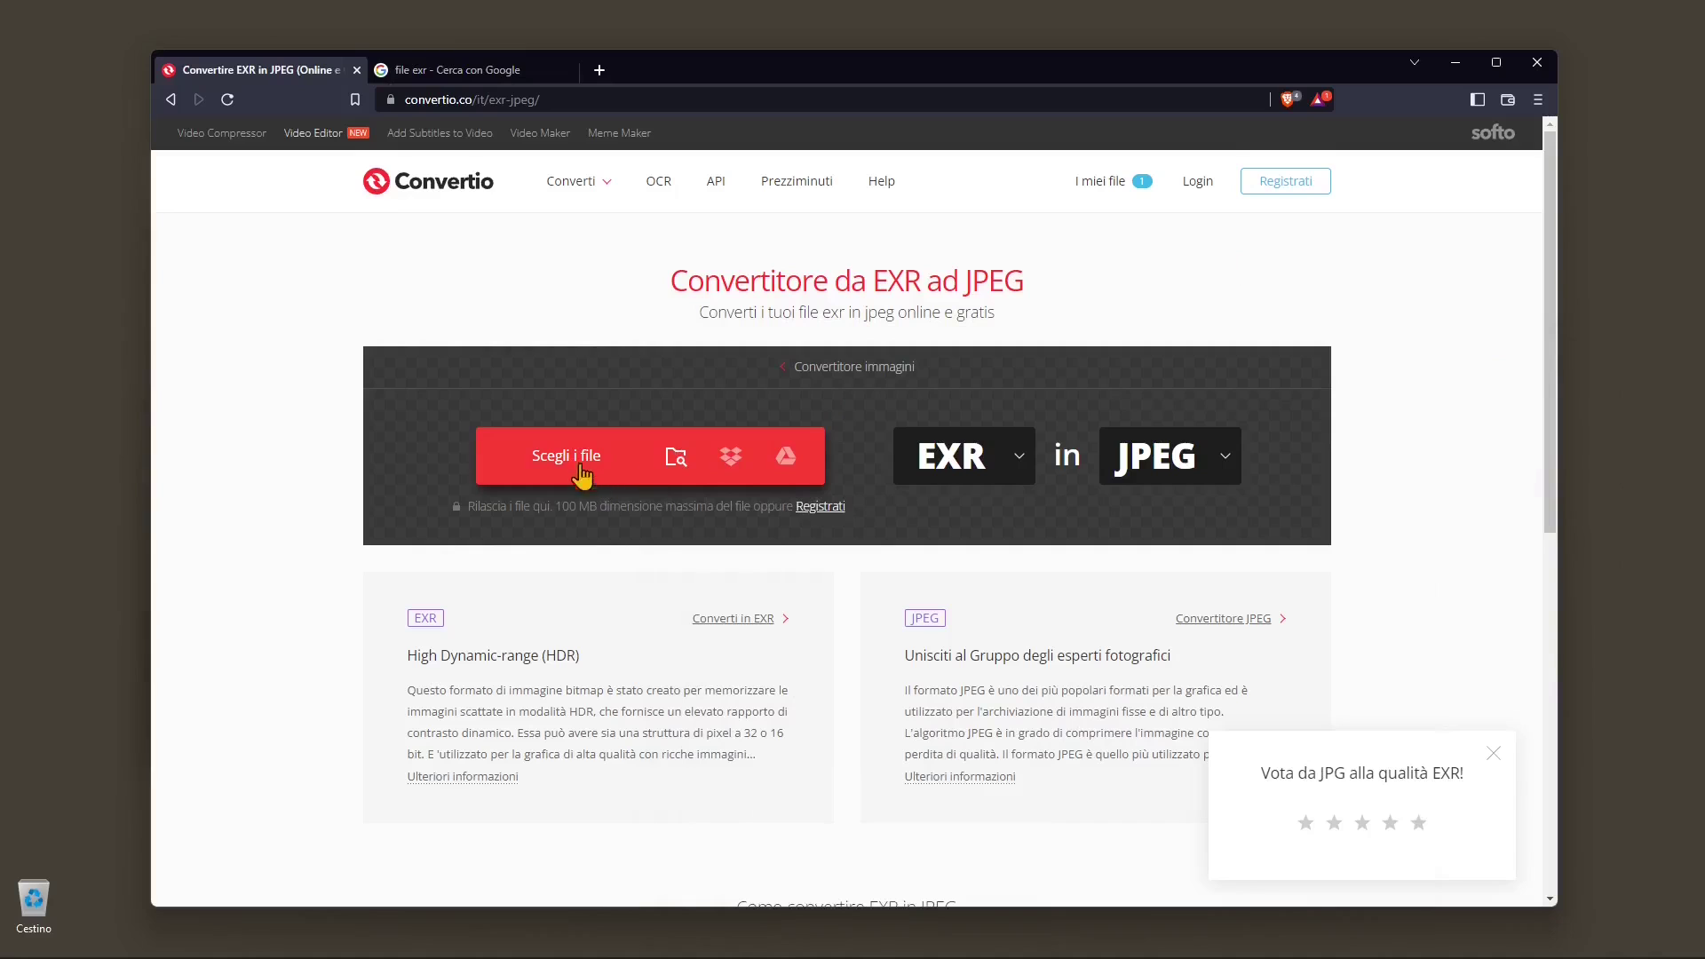
Step: Choose dxf-dwg-2d-3d-blender from the Downloads folder as the file to upload to Convertio
{"action": "left_click", "coordinate": [588, 461]}
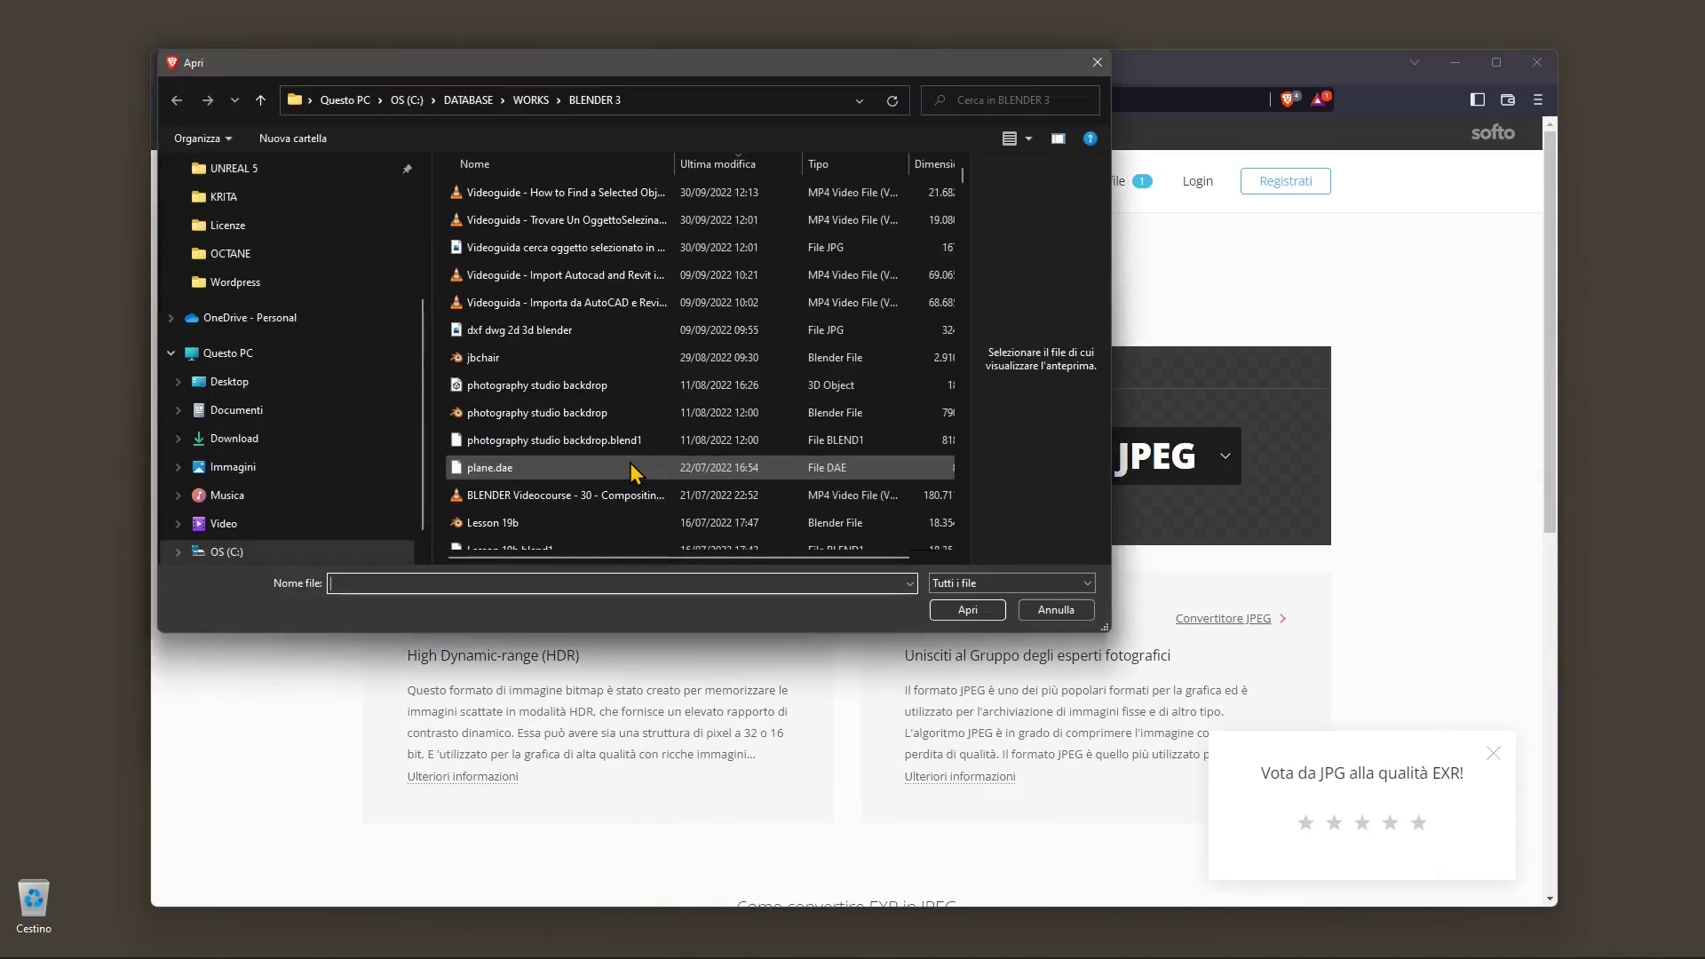
{"action": "scroll", "coordinate": [364, 364], "scroll_direction": "up", "scroll_amount": 3}
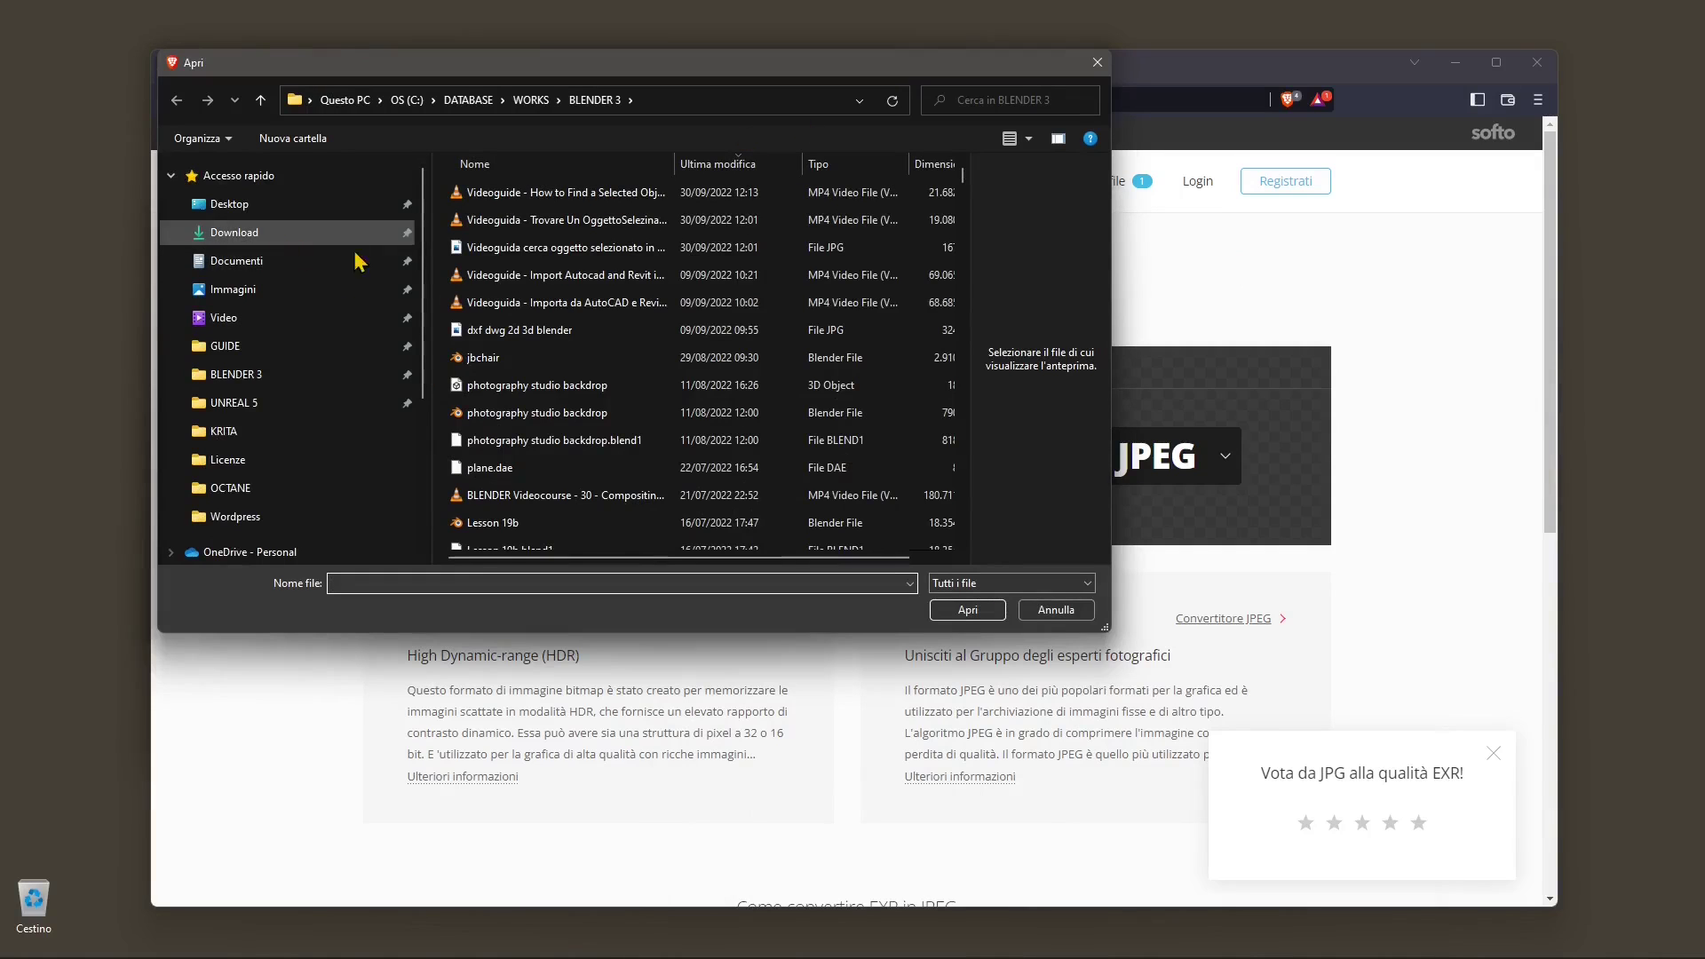
{"action": "left_click_drag", "start_coordinate": [1104, 625], "coordinate": [829, 319]}
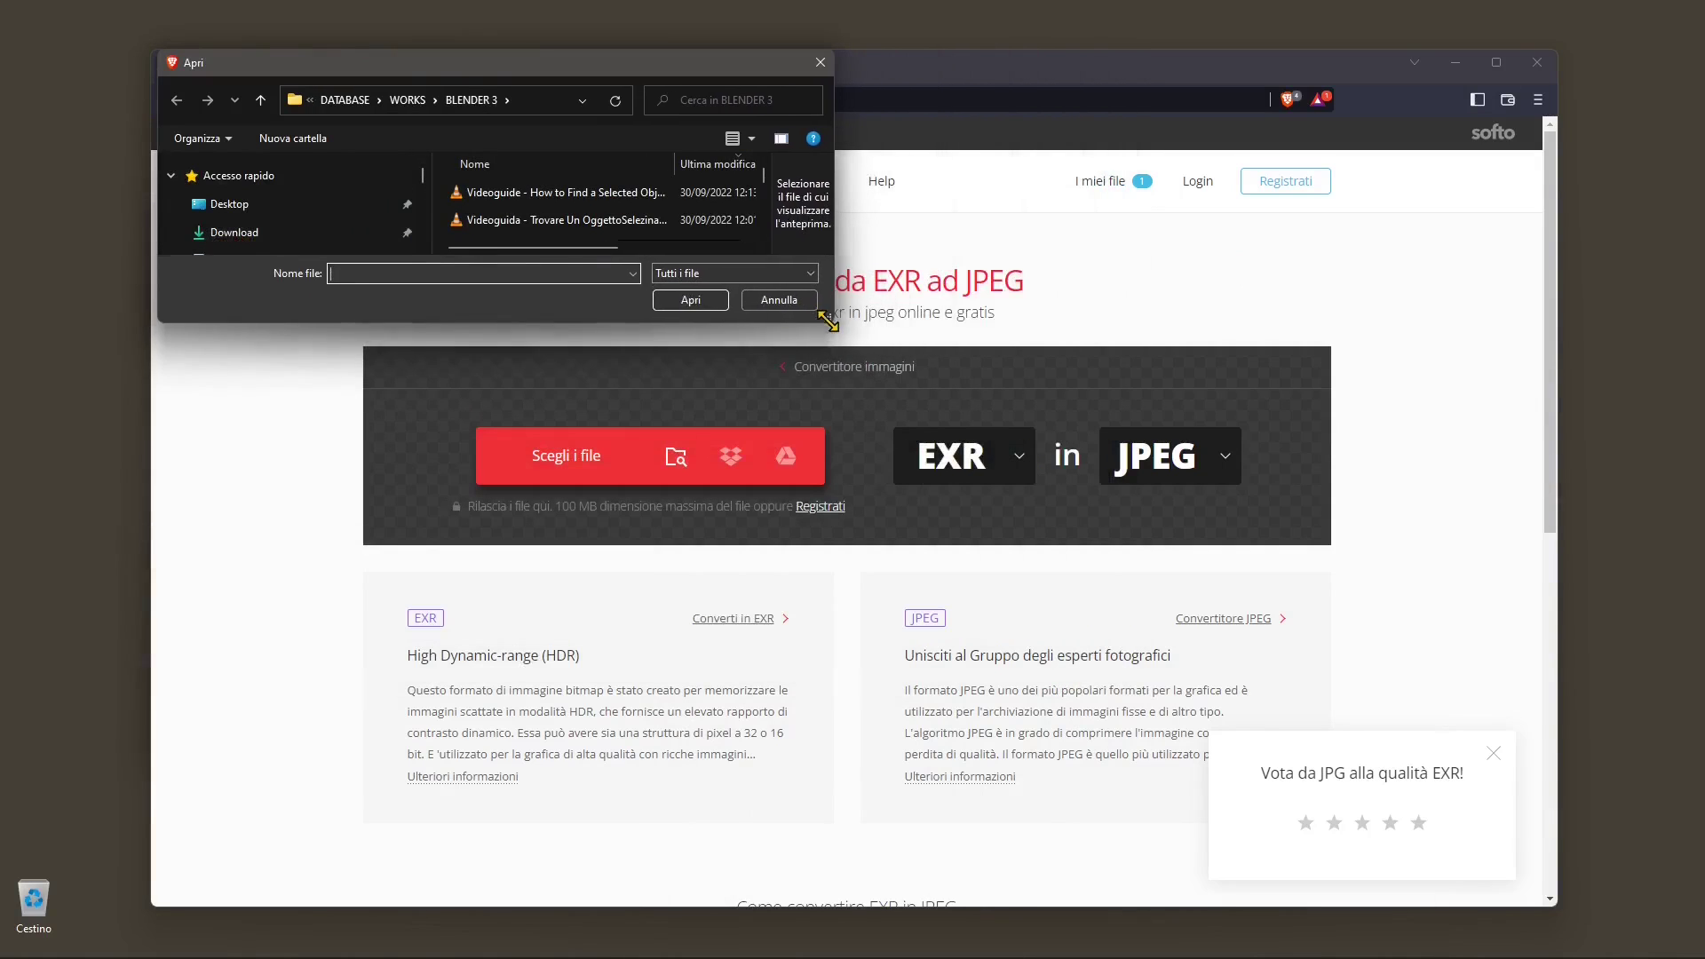
{"action": "left_click", "coordinate": [228, 233]}
{"action": "left_click", "coordinate": [506, 229]}
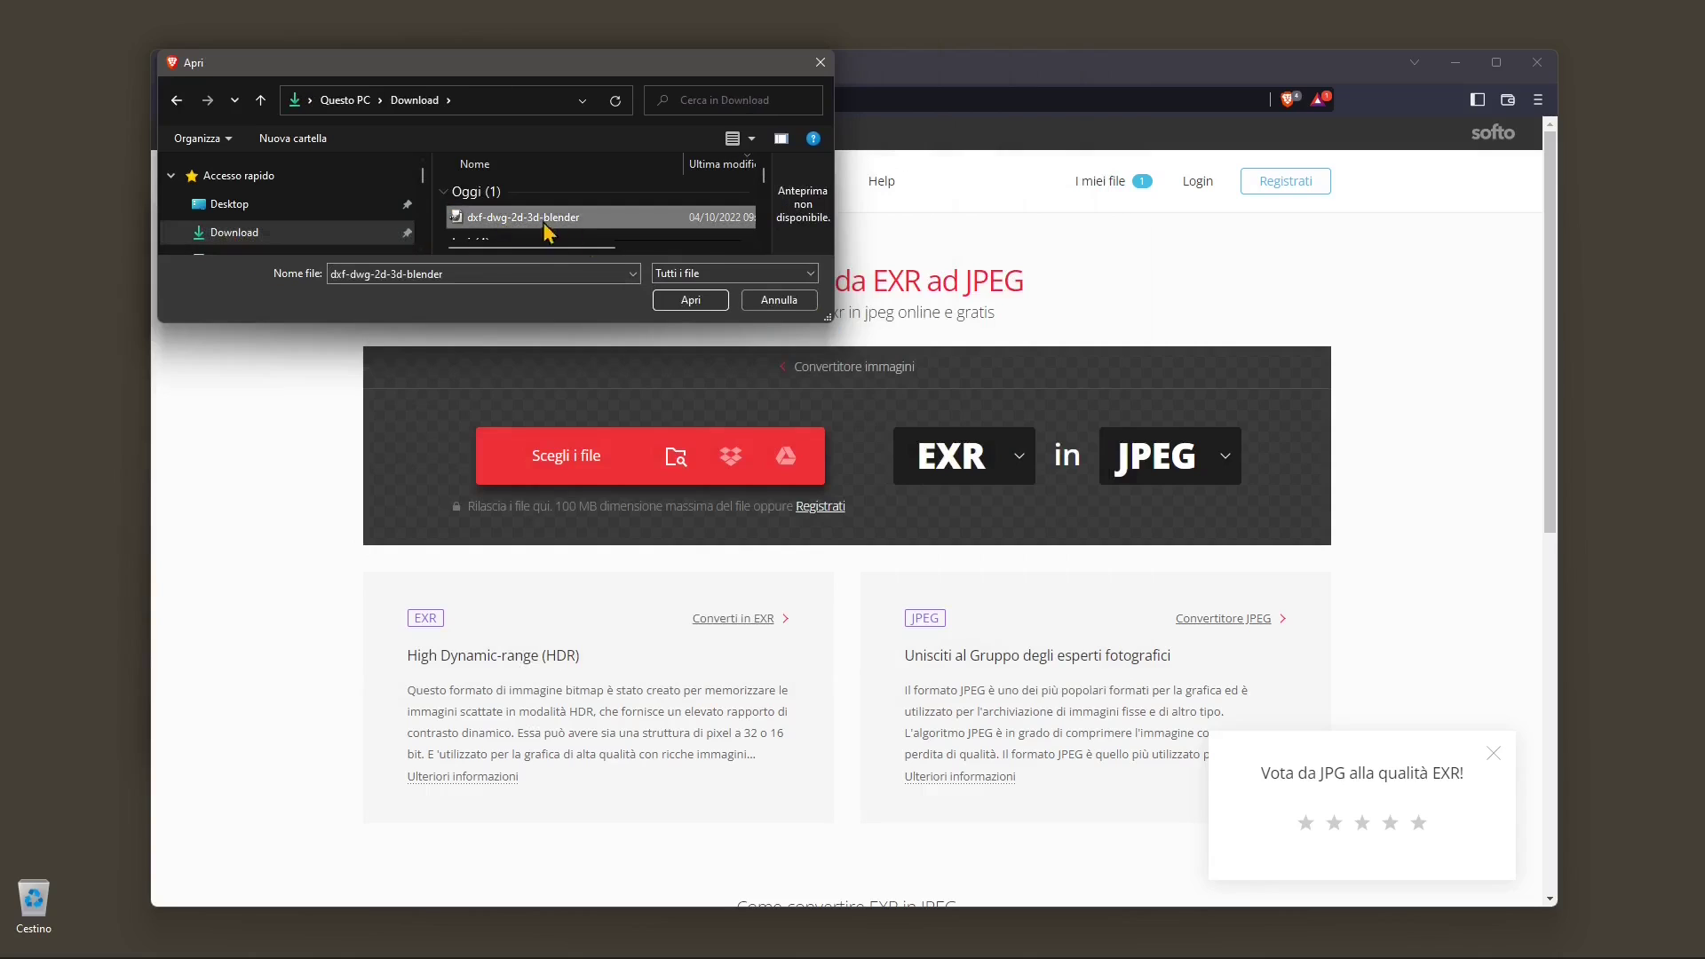
{"action": "left_click", "coordinate": [700, 302]}
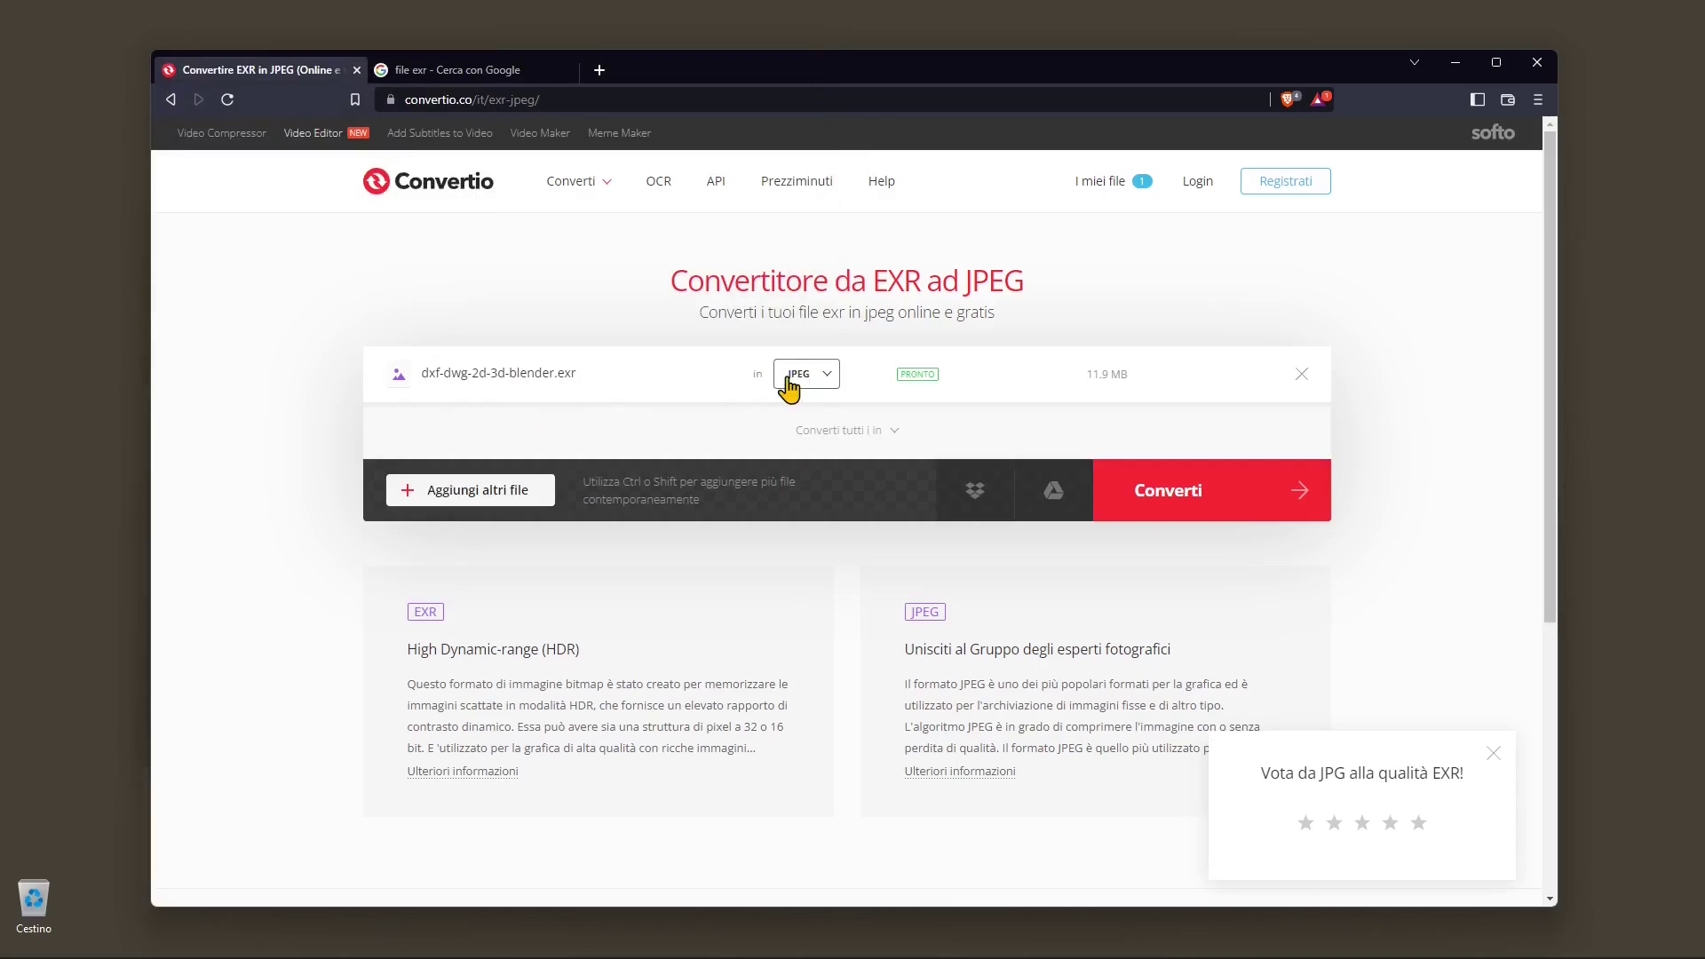
Step: Keep JPEG as the output format, run the conversion, and dismiss the rating popup
{"action": "left_click", "coordinate": [824, 379]}
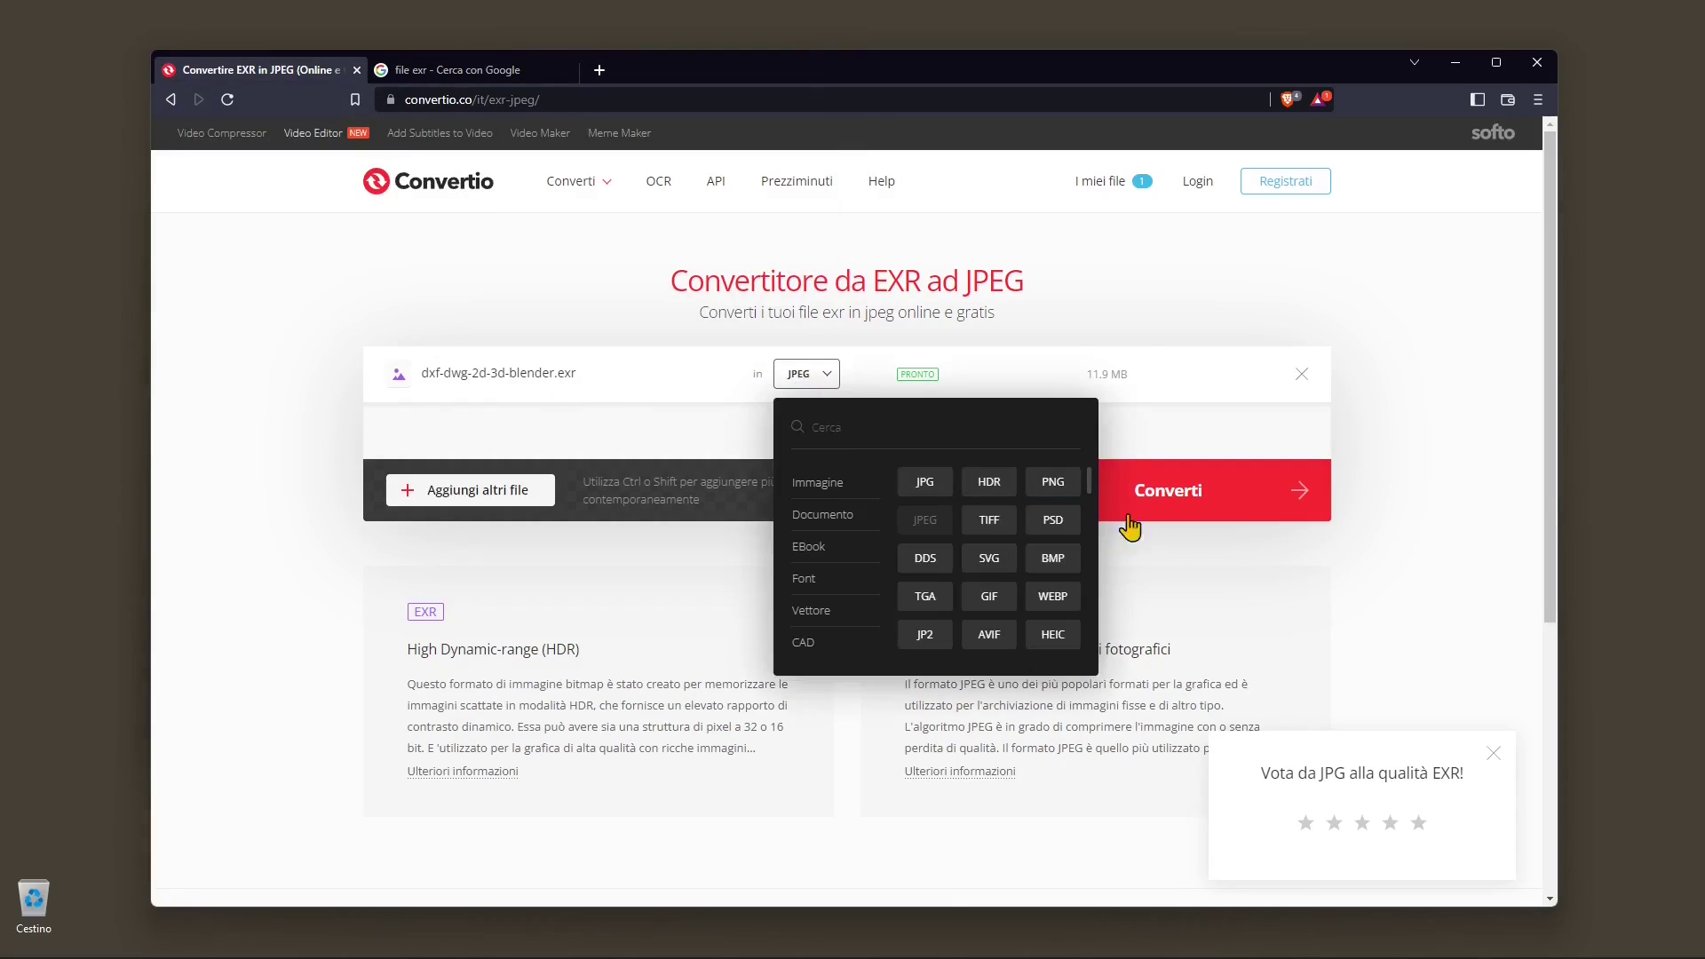
{"action": "left_click", "coordinate": [1216, 364]}
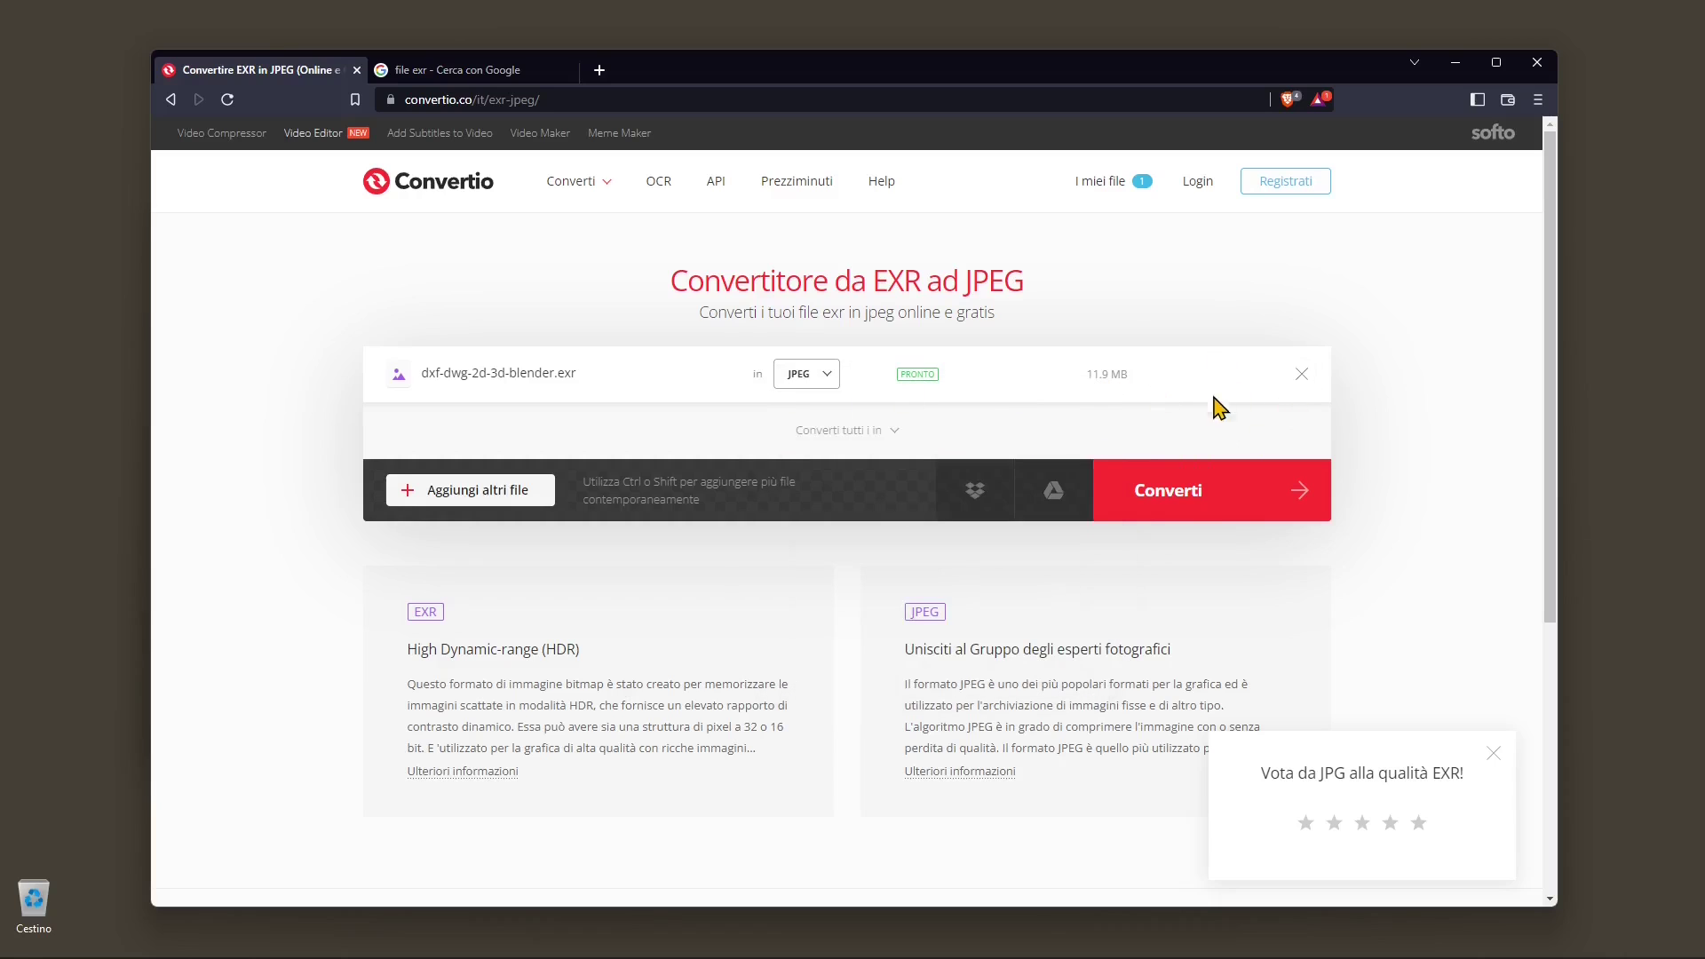
{"action": "left_click", "coordinate": [1183, 509]}
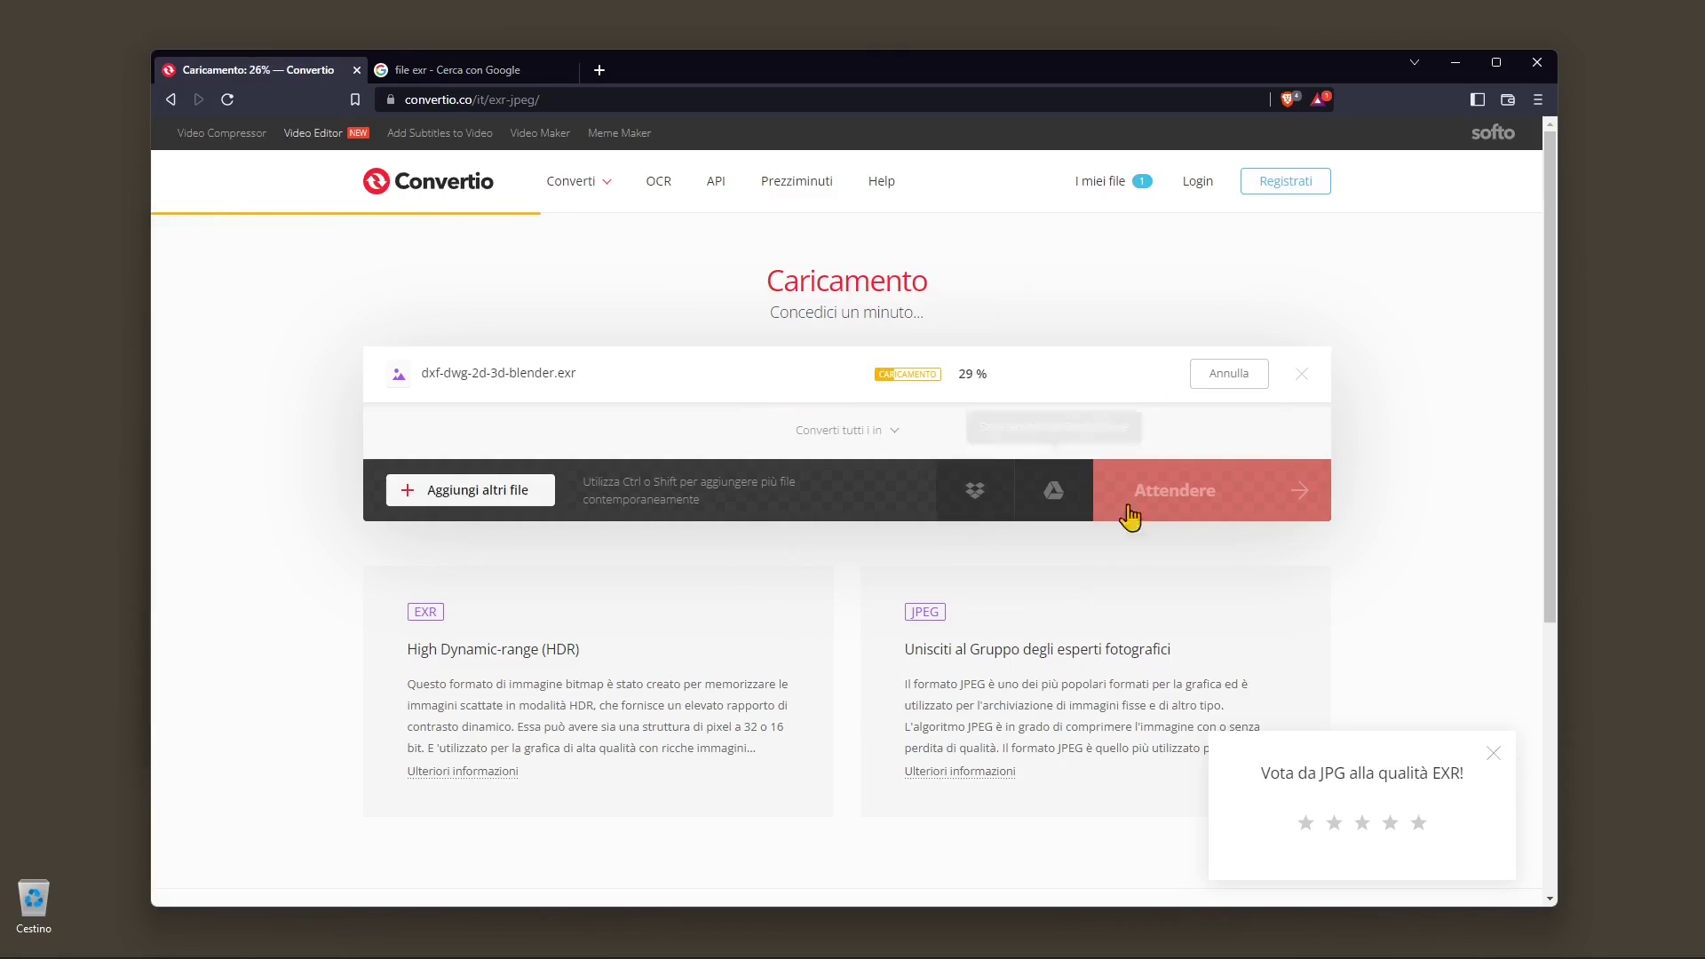
{"action": "left_click", "coordinate": [1493, 756]}
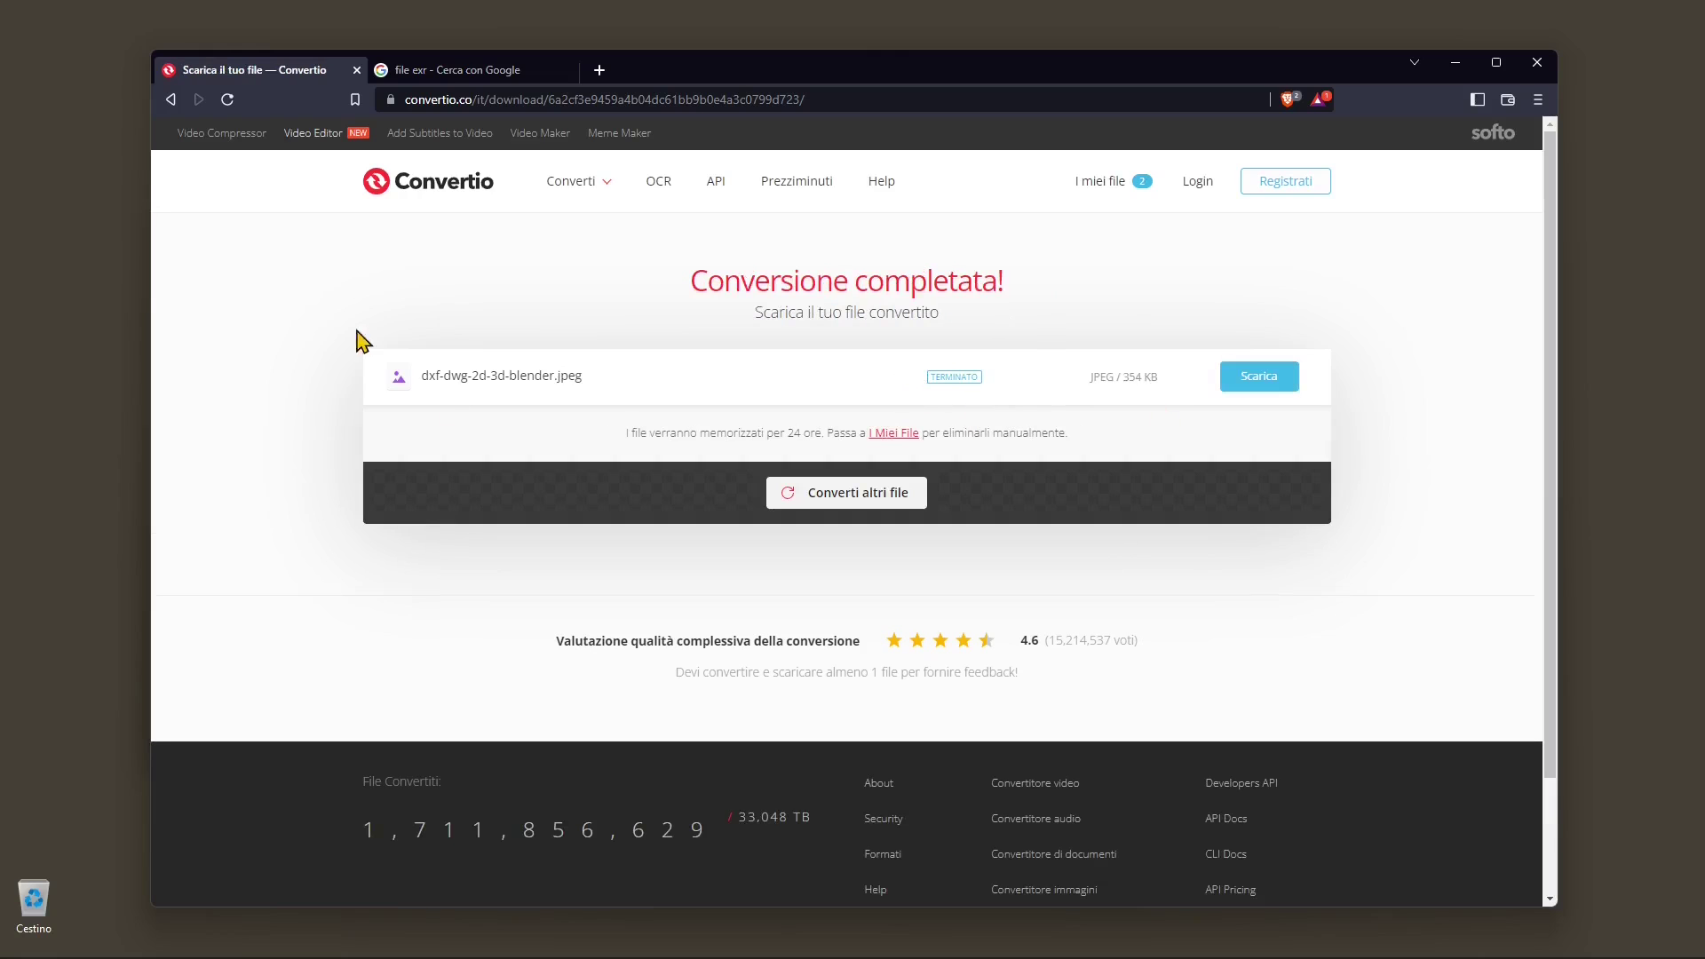
Step: Save the converted dxf-dwg-2d-3d-blender JPEG as a JPEG Image in Downloads and show its download options
{"action": "left_click", "coordinate": [1261, 396]}
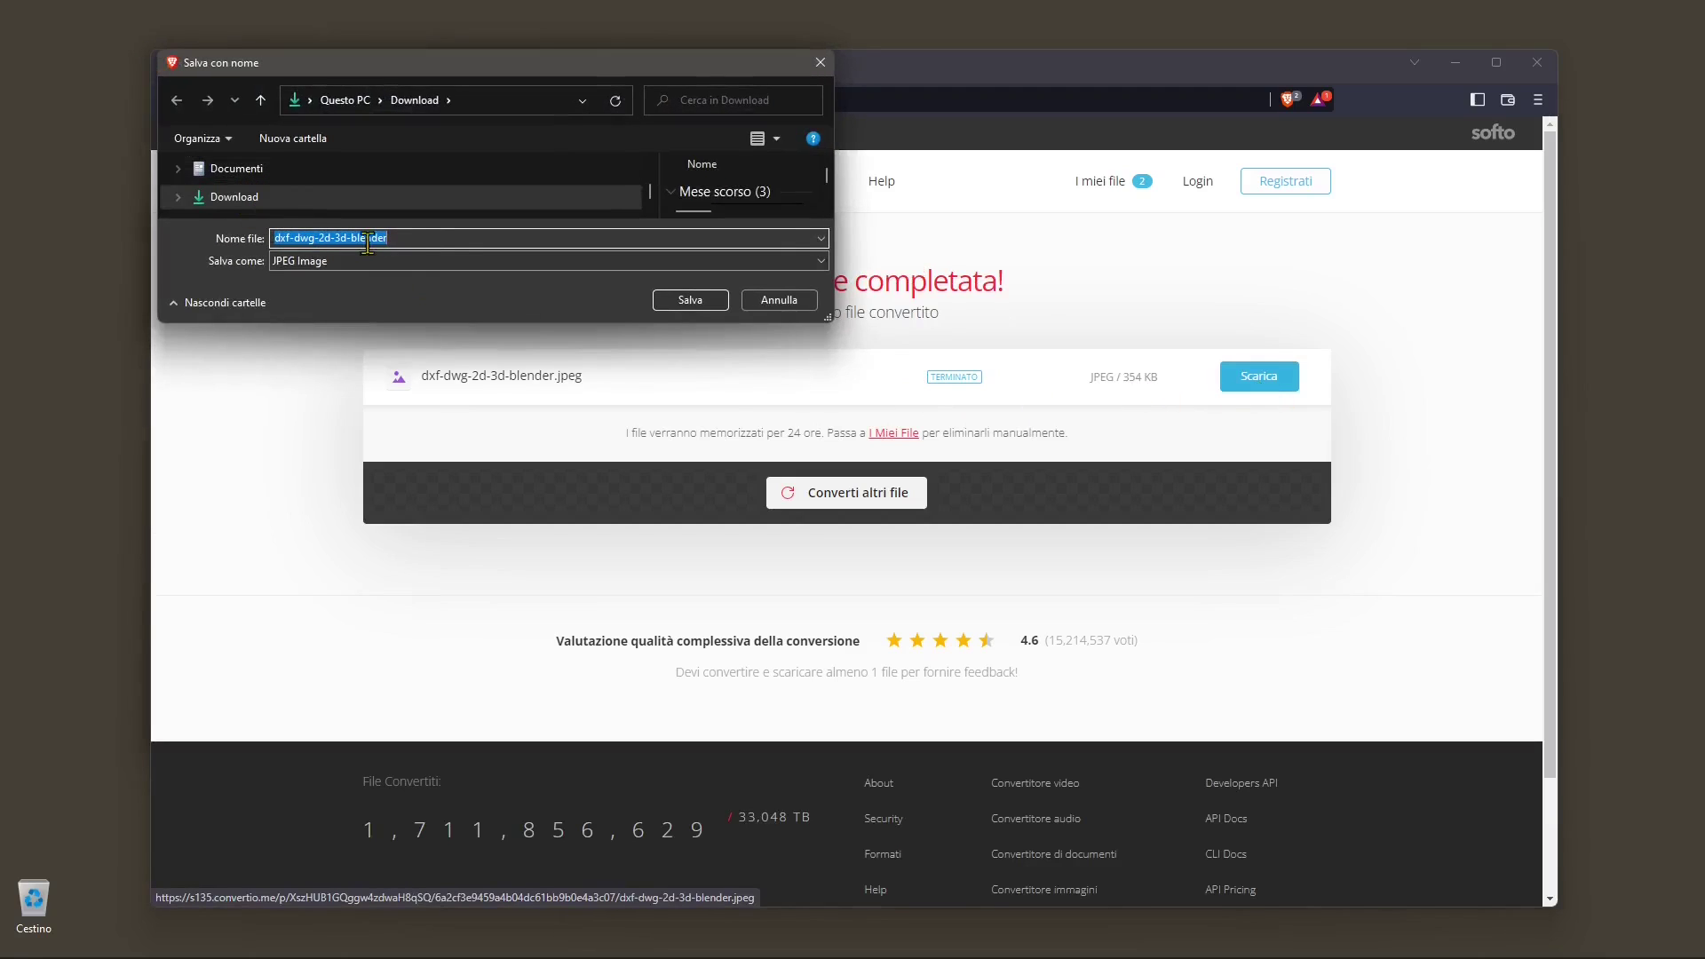
{"action": "left_click", "coordinate": [291, 264]}
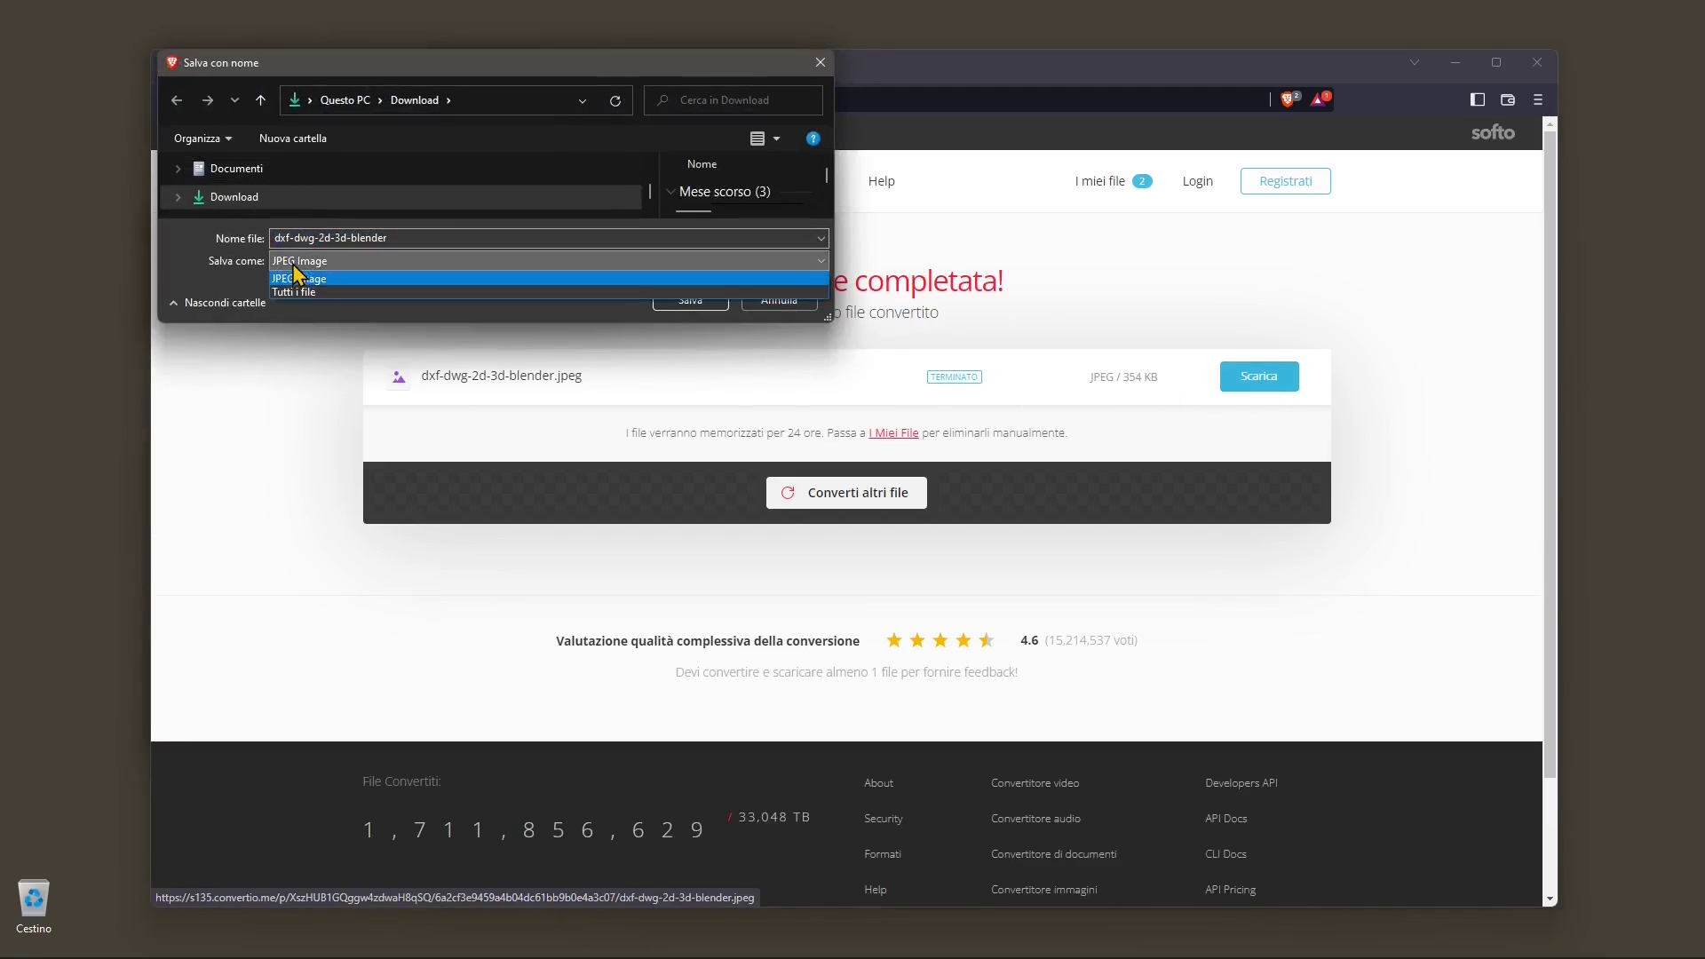
{"action": "left_click", "coordinate": [302, 277]}
{"action": "left_click", "coordinate": [325, 263]}
{"action": "left_click", "coordinate": [325, 263]}
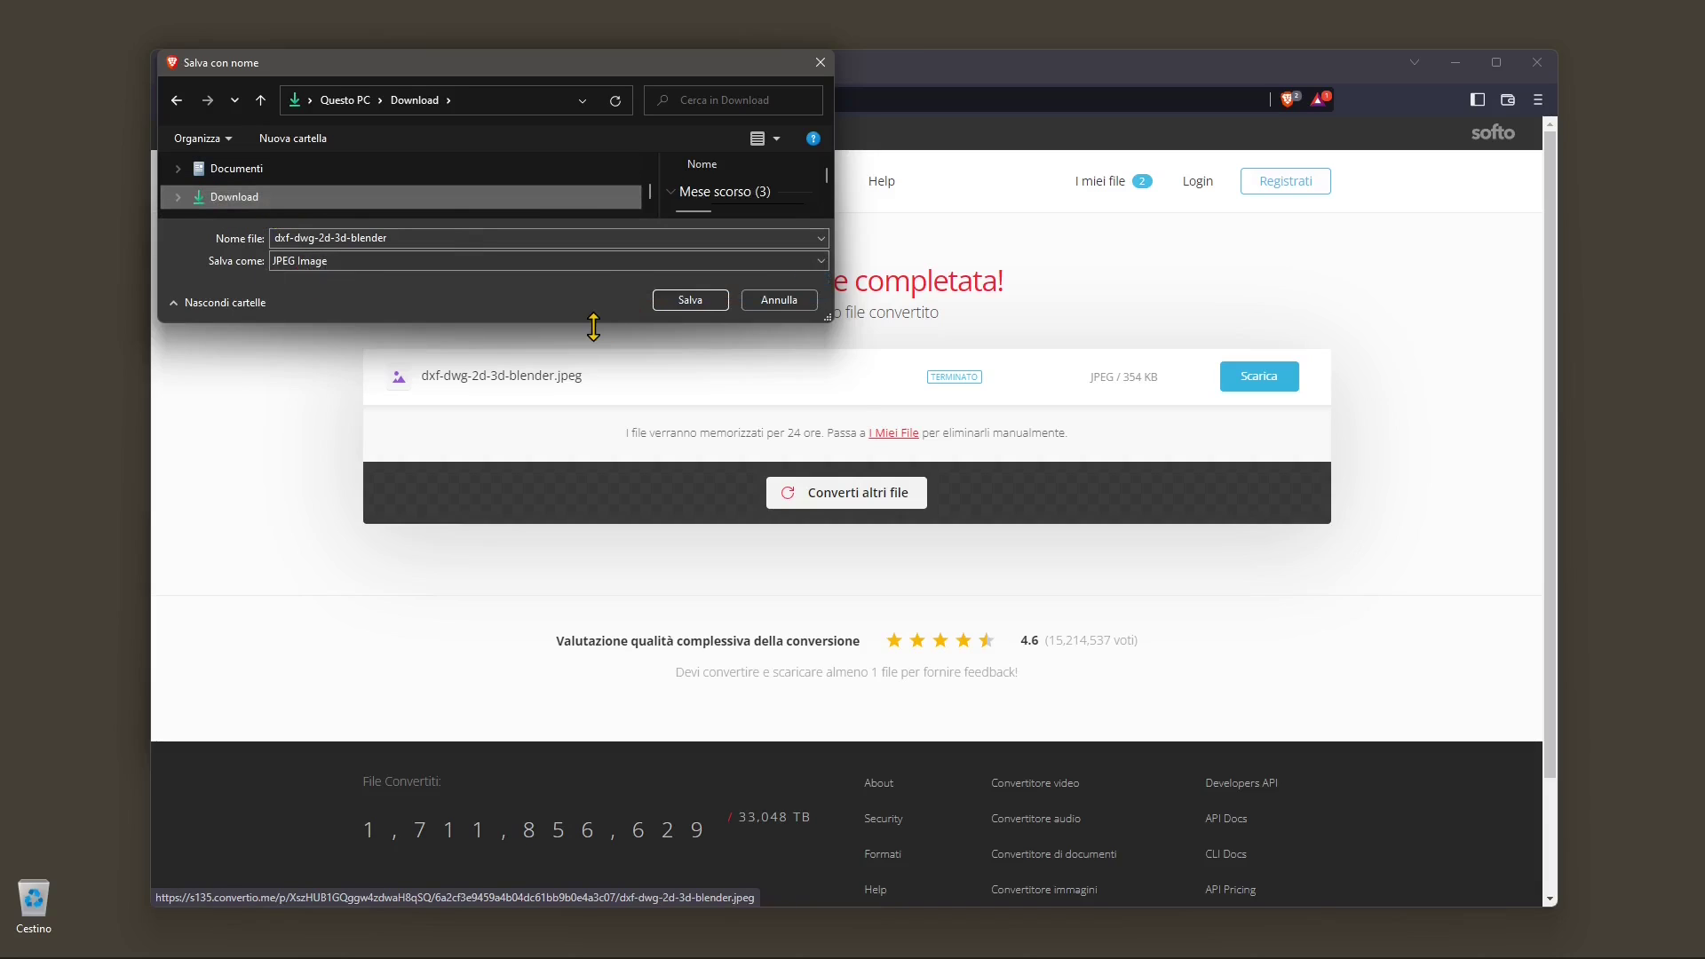
{"action": "left_click_drag", "start_coordinate": [593, 327], "coordinate": [595, 376]}
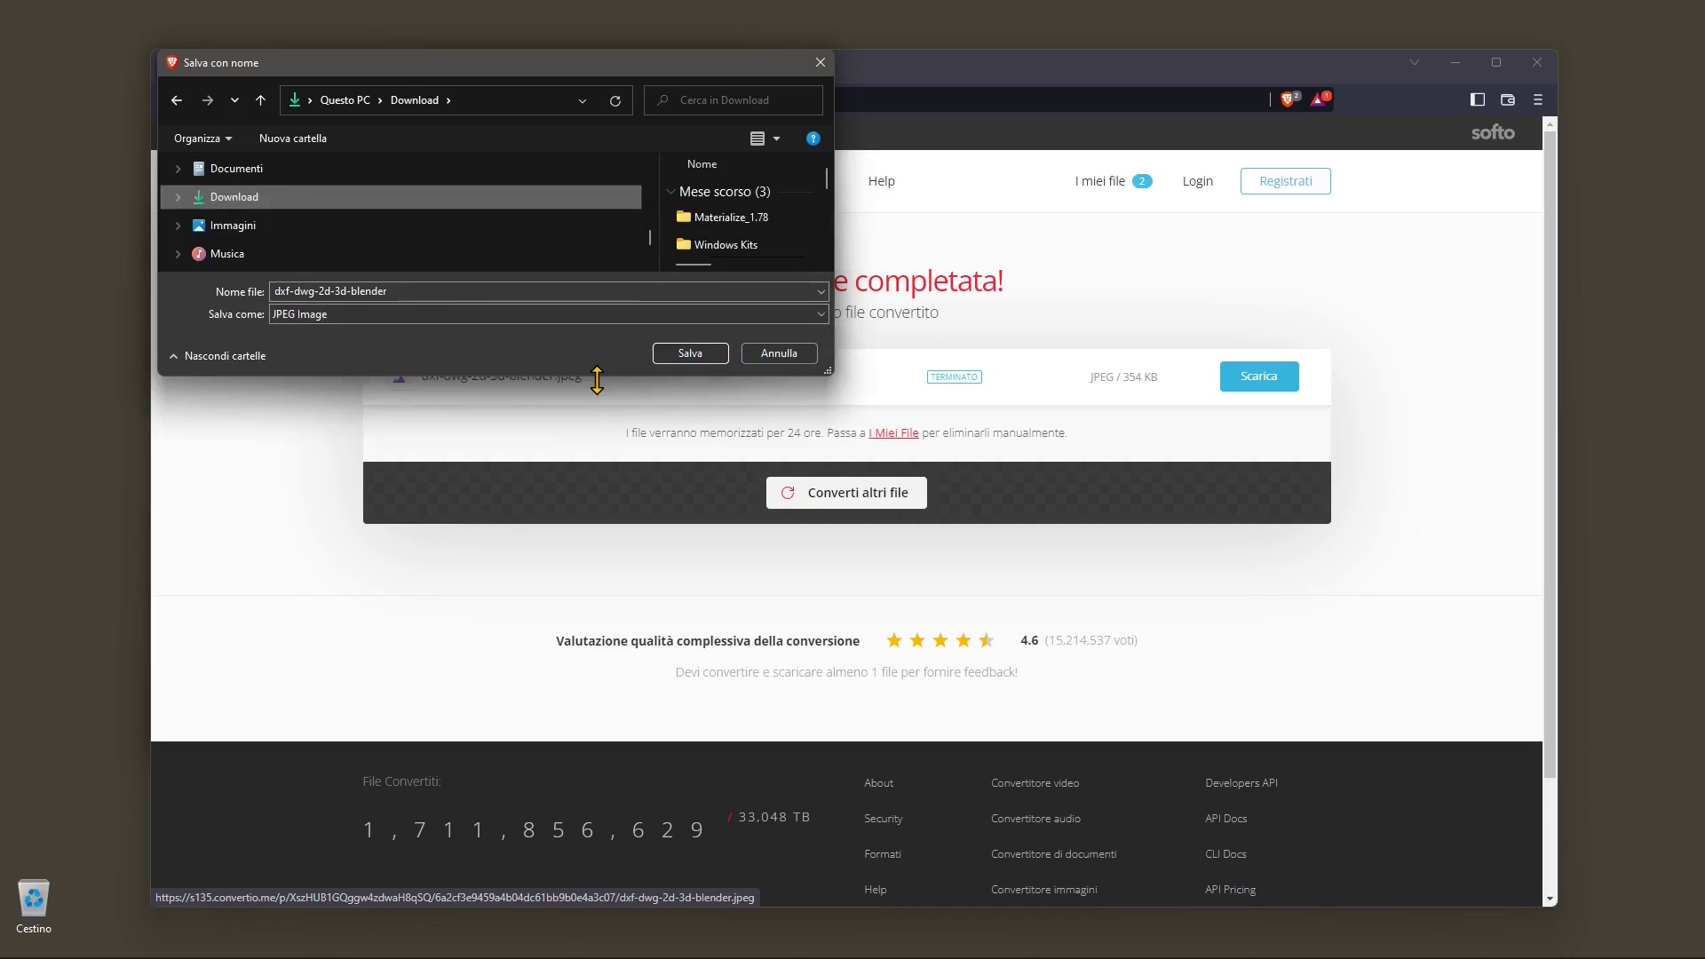
{"action": "left_click", "coordinate": [679, 358]}
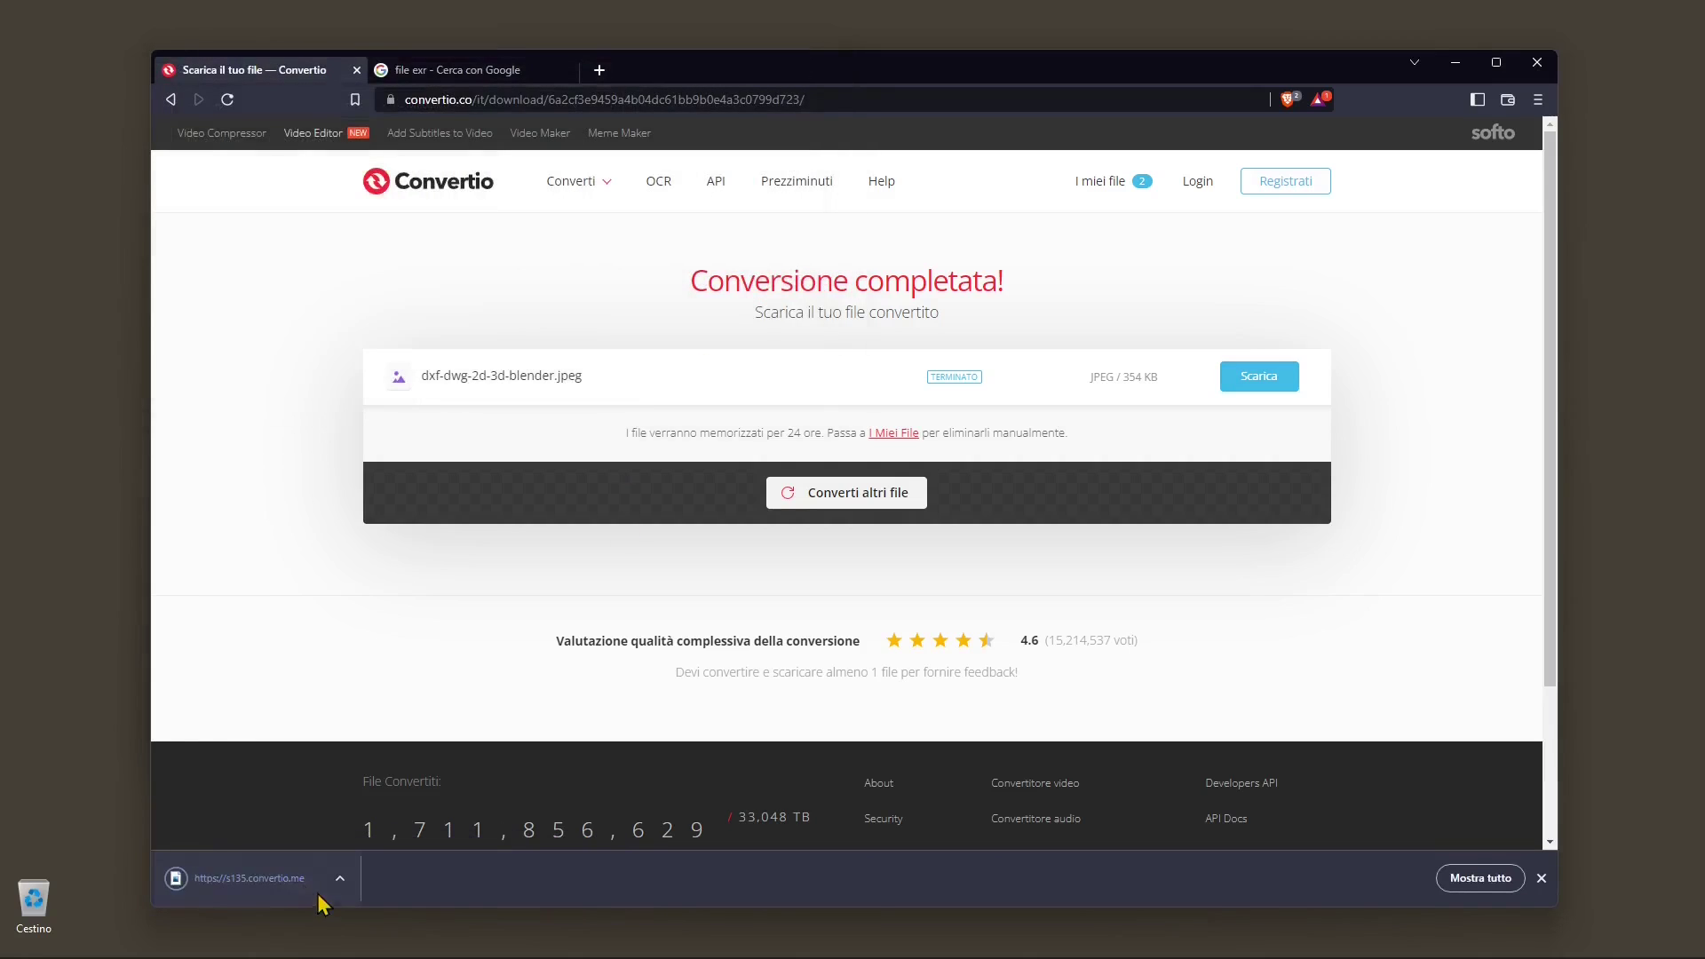
{"action": "left_click", "coordinate": [339, 880]}
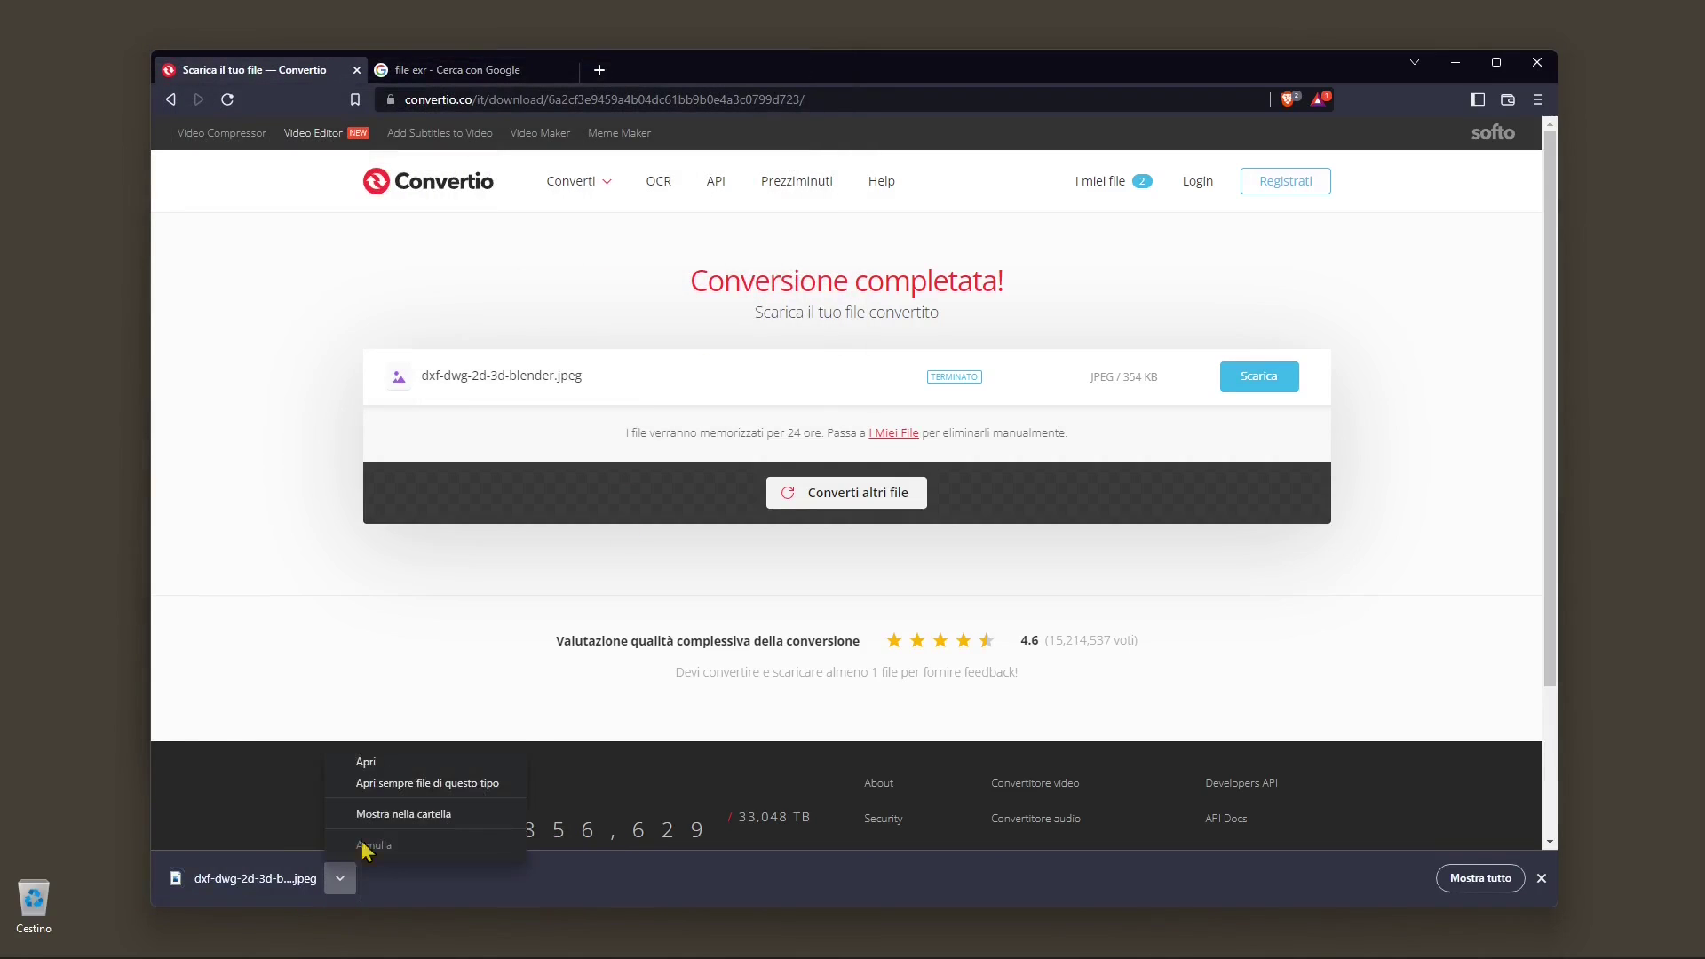
{"action": "left_click", "coordinate": [365, 762]}
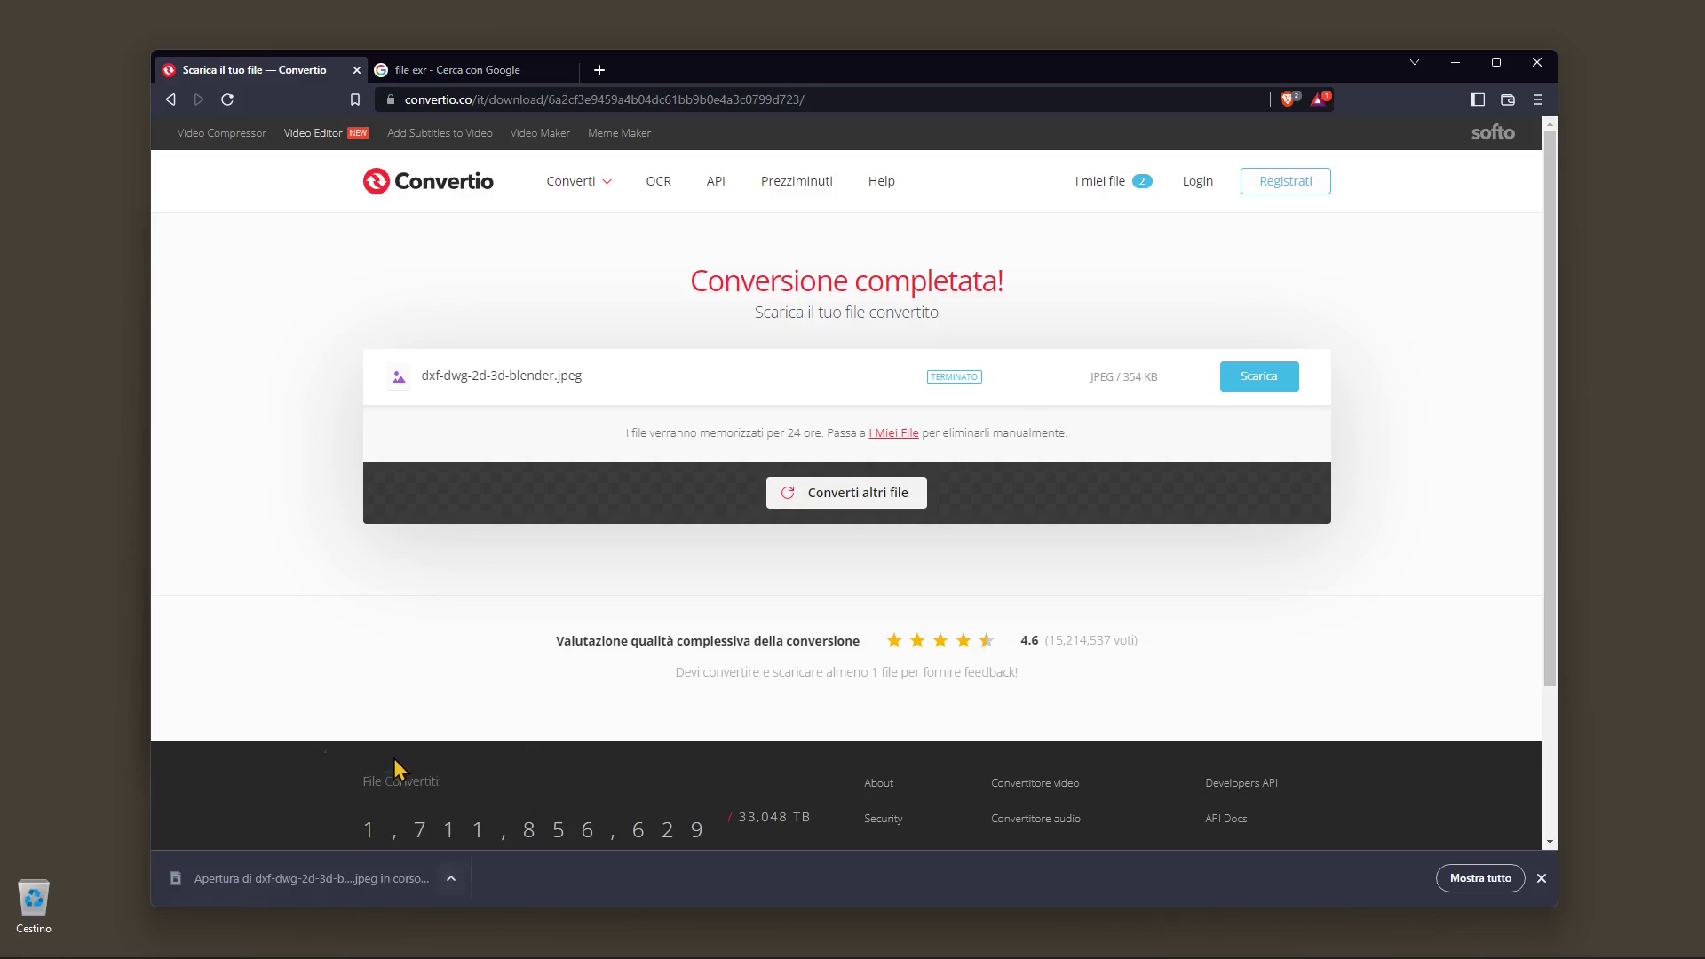
{"action": "scroll", "coordinate": [777, 484], "scroll_direction": "down", "scroll_amount": 2}
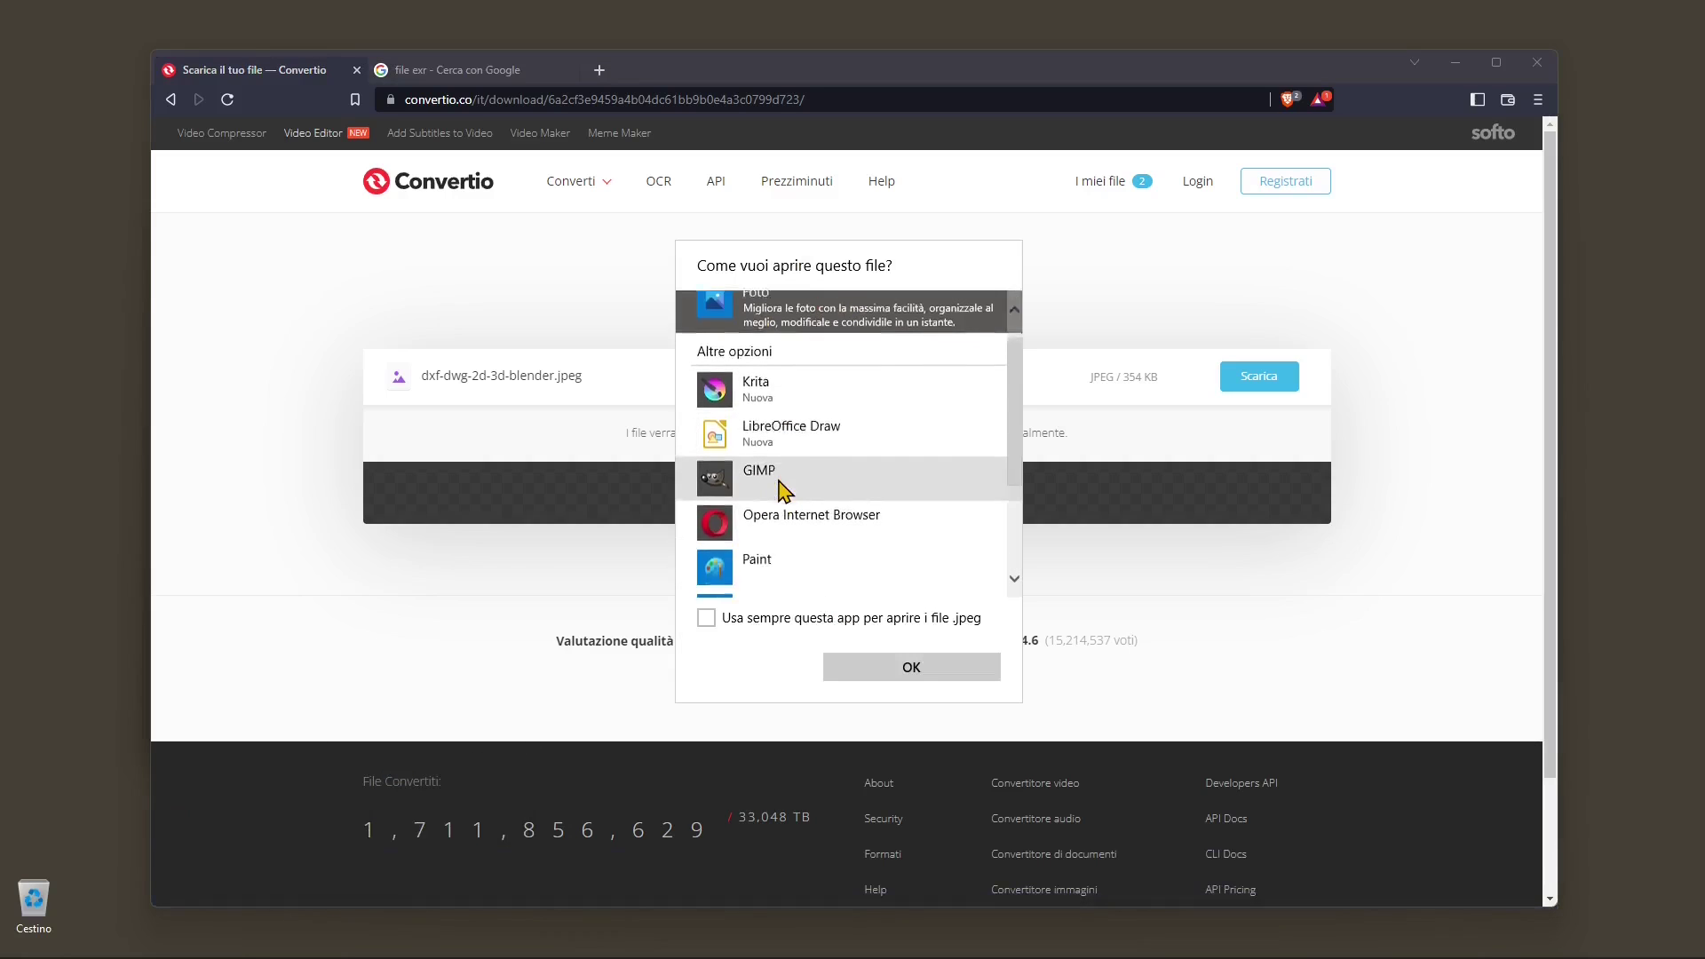
{"action": "scroll", "coordinate": [786, 471], "scroll_direction": "up", "scroll_amount": 2}
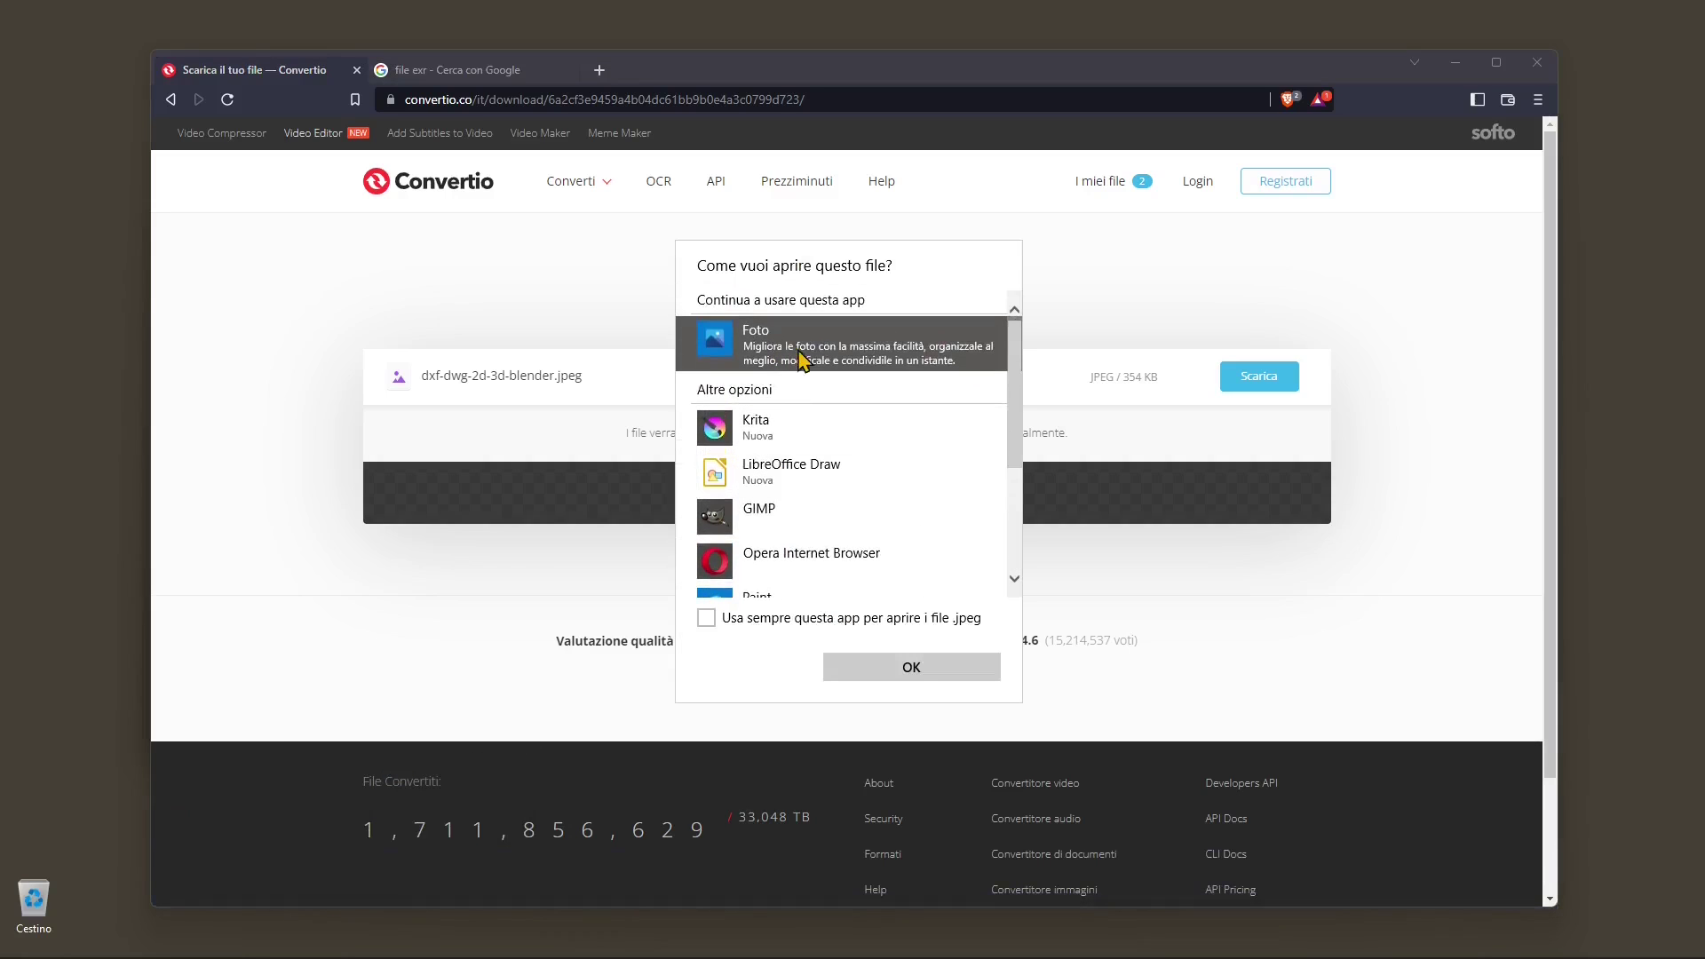
{"action": "left_click", "coordinate": [939, 672]}
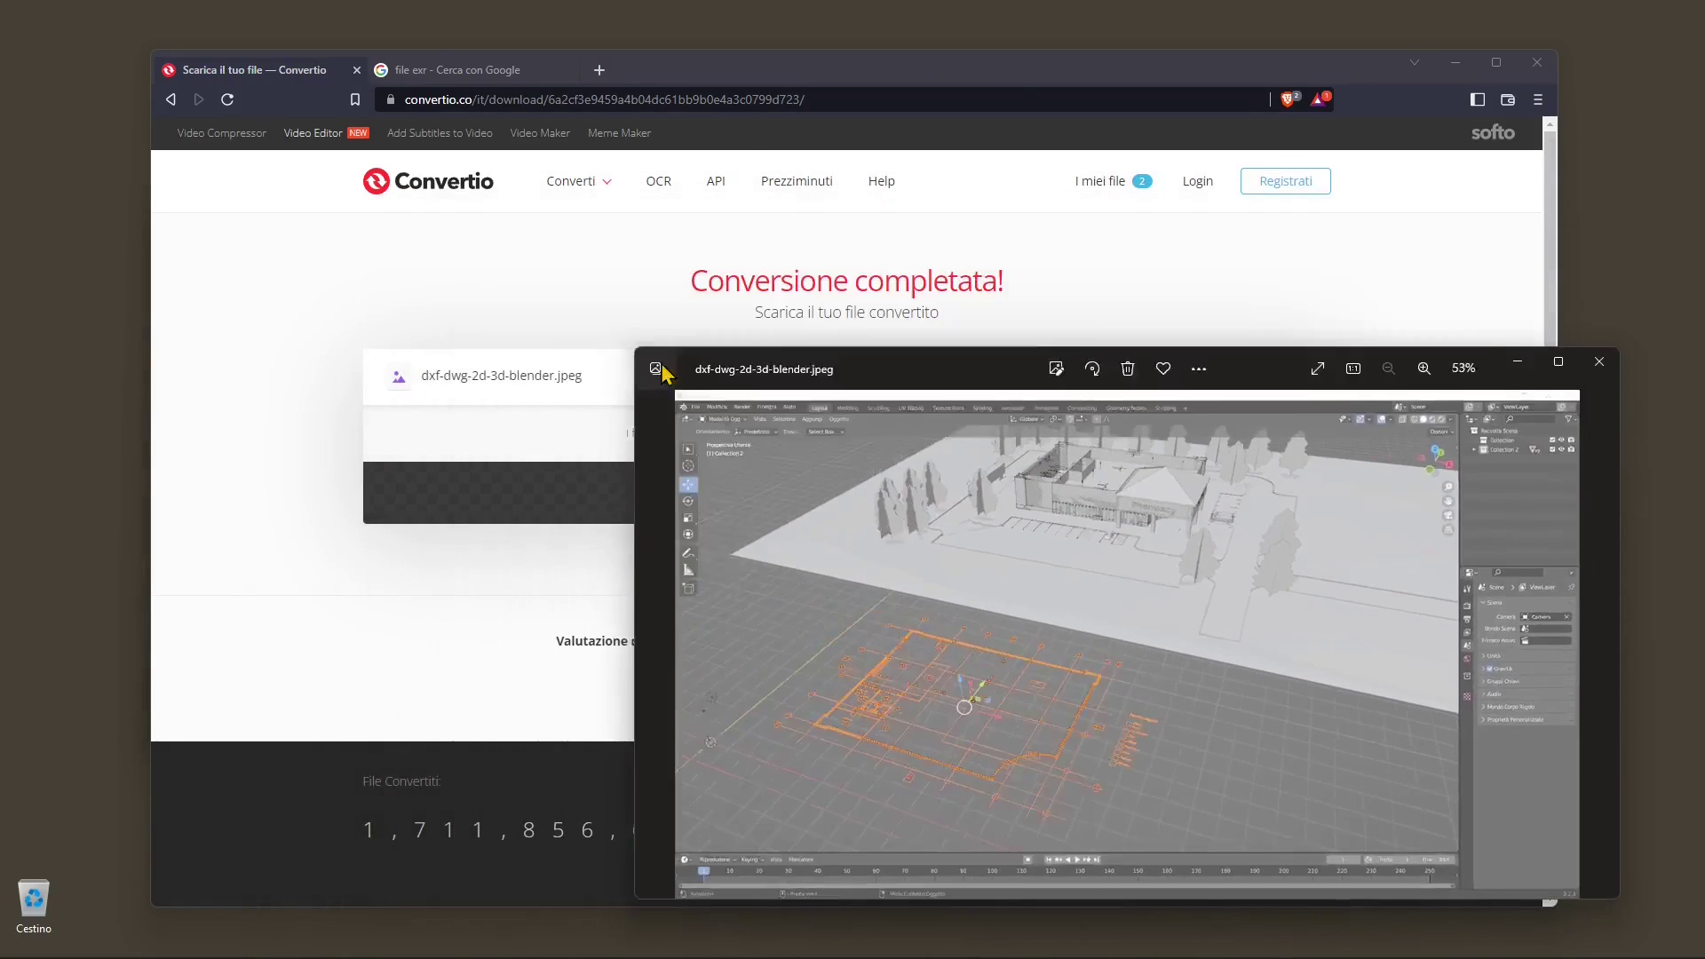
{"action": "left_click", "coordinate": [1600, 418]}
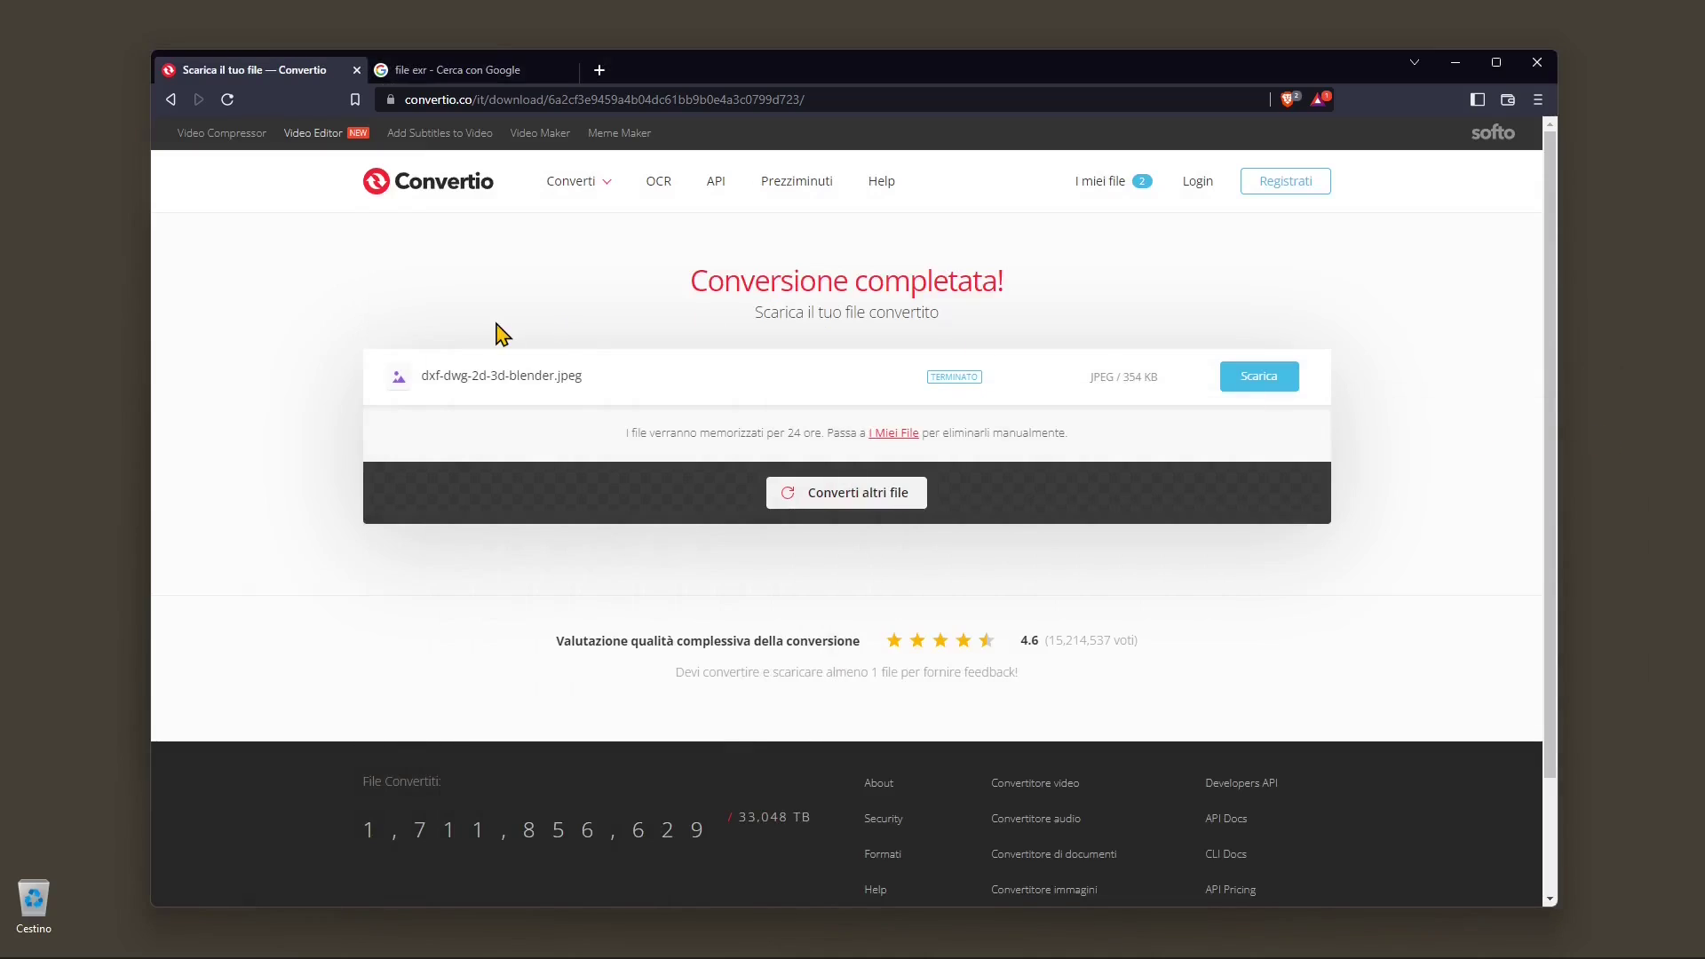
Step: On the 'file exr' results, highlight EXR, Bitmap OpenEXR, alta gamma dinamica and open source in the snippet
{"action": "left_click", "coordinate": [447, 78]}
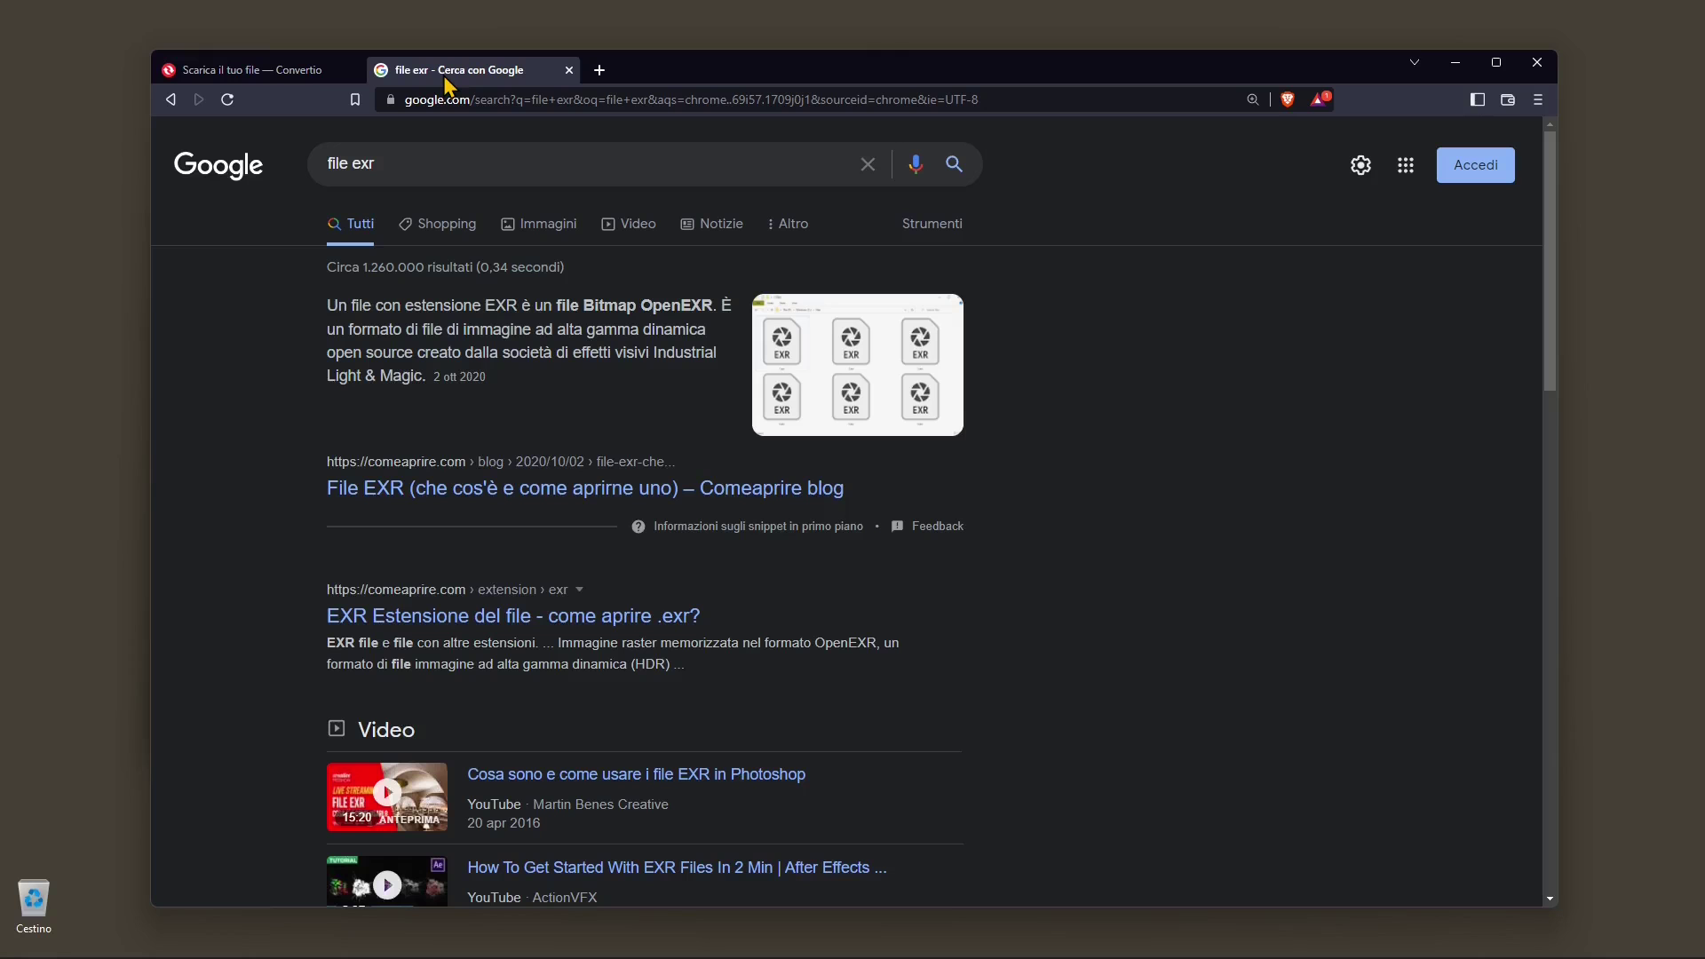
{"action": "double_click", "coordinate": [500, 304]}
{"action": "left_click", "coordinate": [597, 311]}
{"action": "left_click_drag", "start_coordinate": [584, 307], "coordinate": [719, 305]}
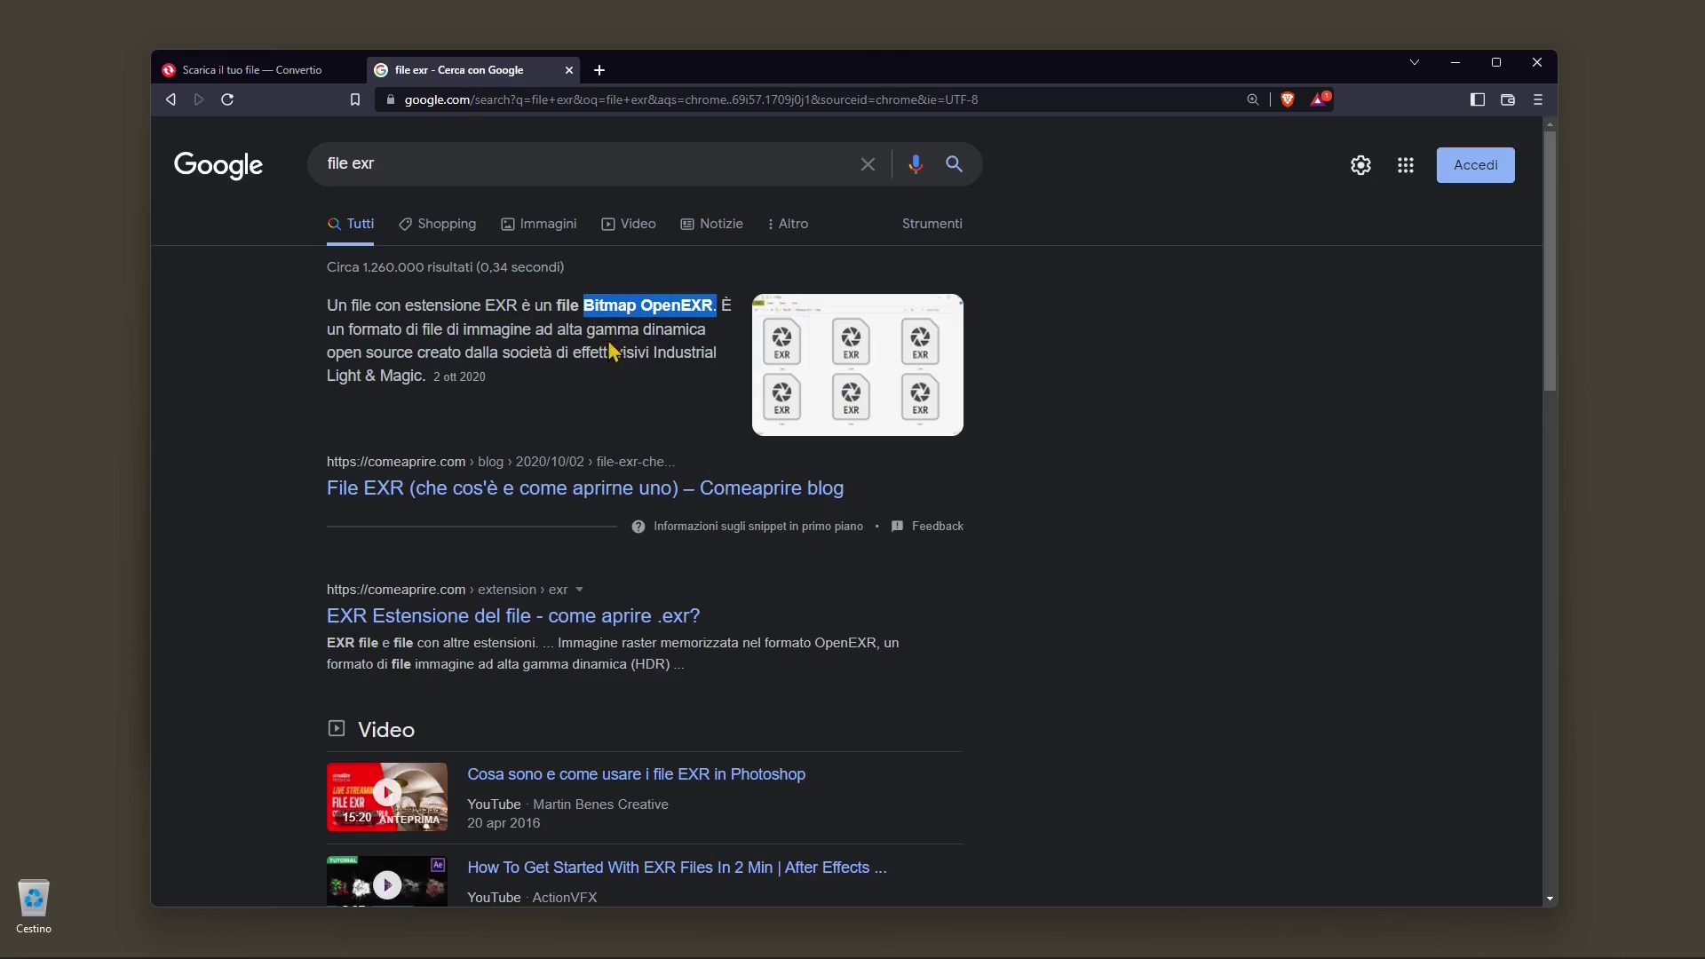
{"action": "left_click", "coordinate": [598, 326]}
{"action": "left_click_drag", "start_coordinate": [583, 328], "coordinate": [711, 349]}
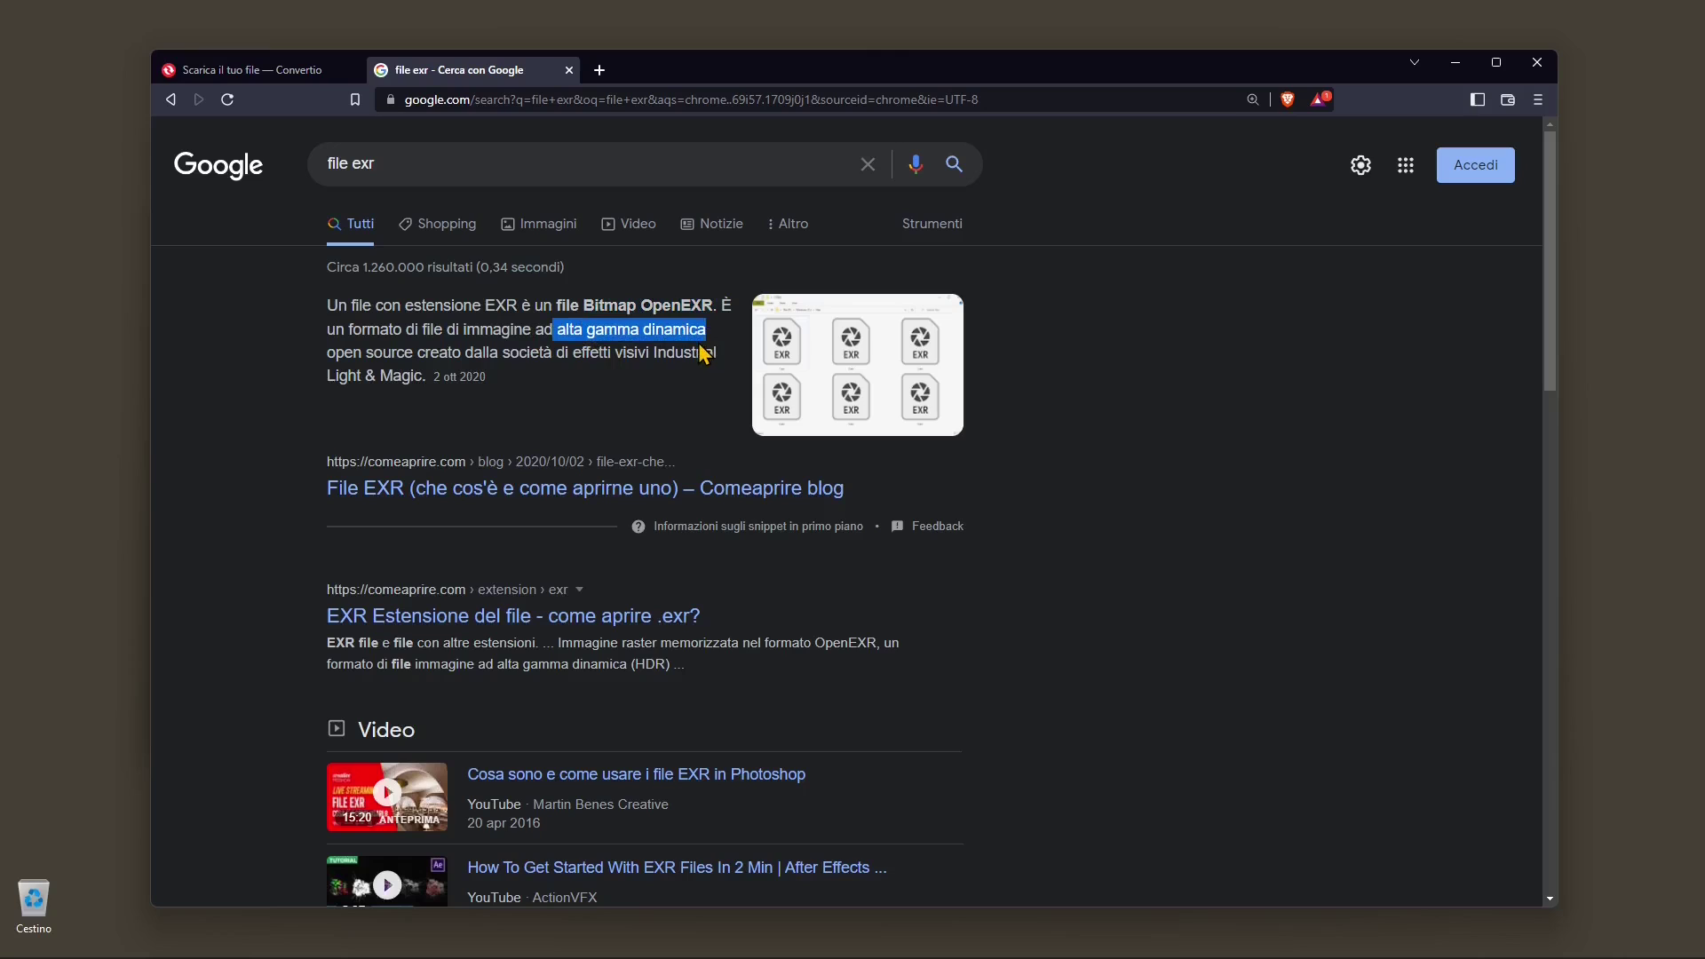
{"action": "left_click", "coordinate": [345, 374]}
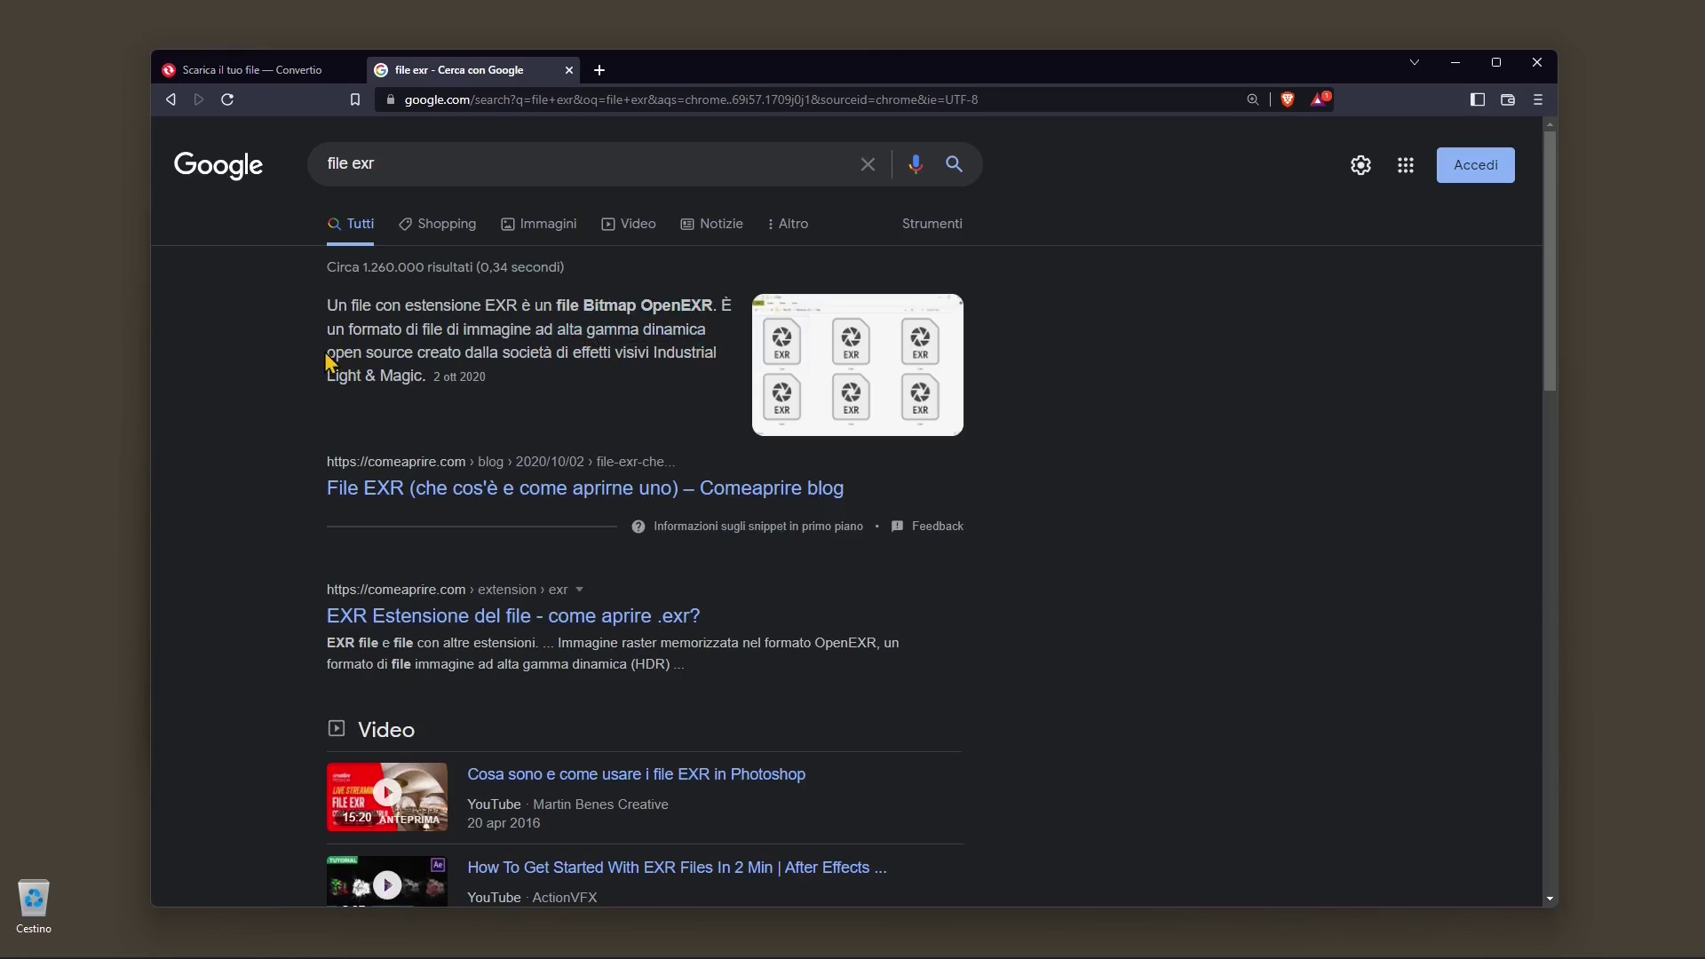
{"action": "left_click_drag", "start_coordinate": [327, 356], "coordinate": [420, 354]}
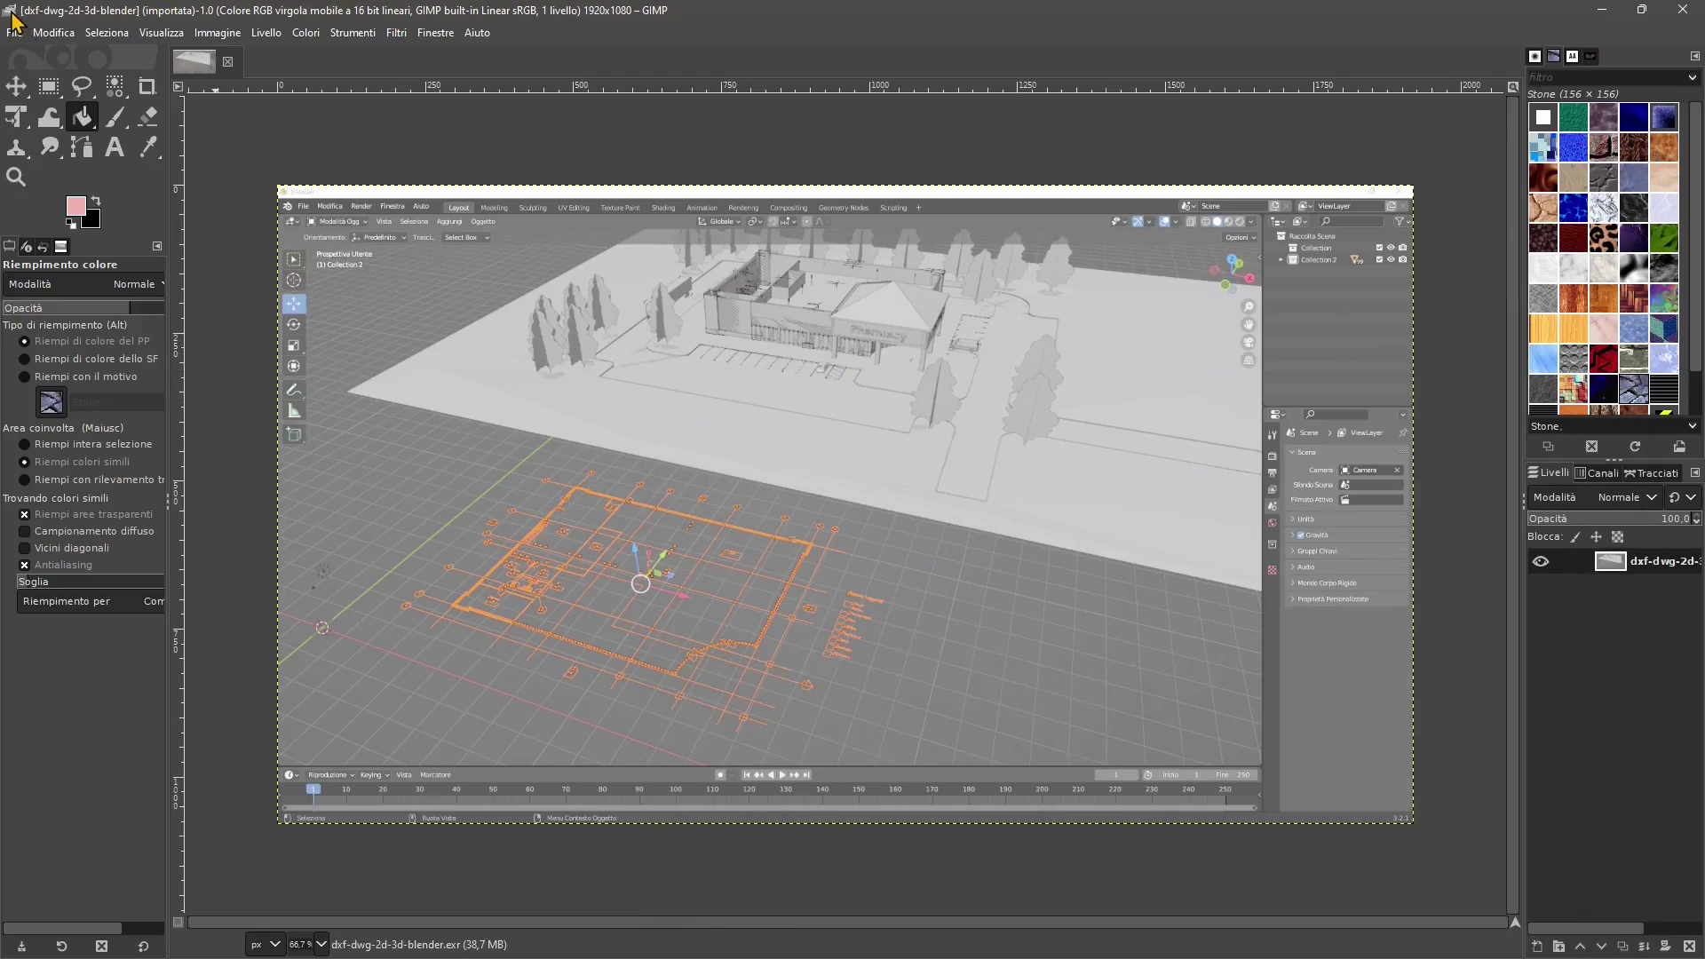
Step: Open dxf-dwg-2d-3d-blender.exr from Downloads via File > Apri and close the extra image view
{"action": "left_click", "coordinate": [16, 34]}
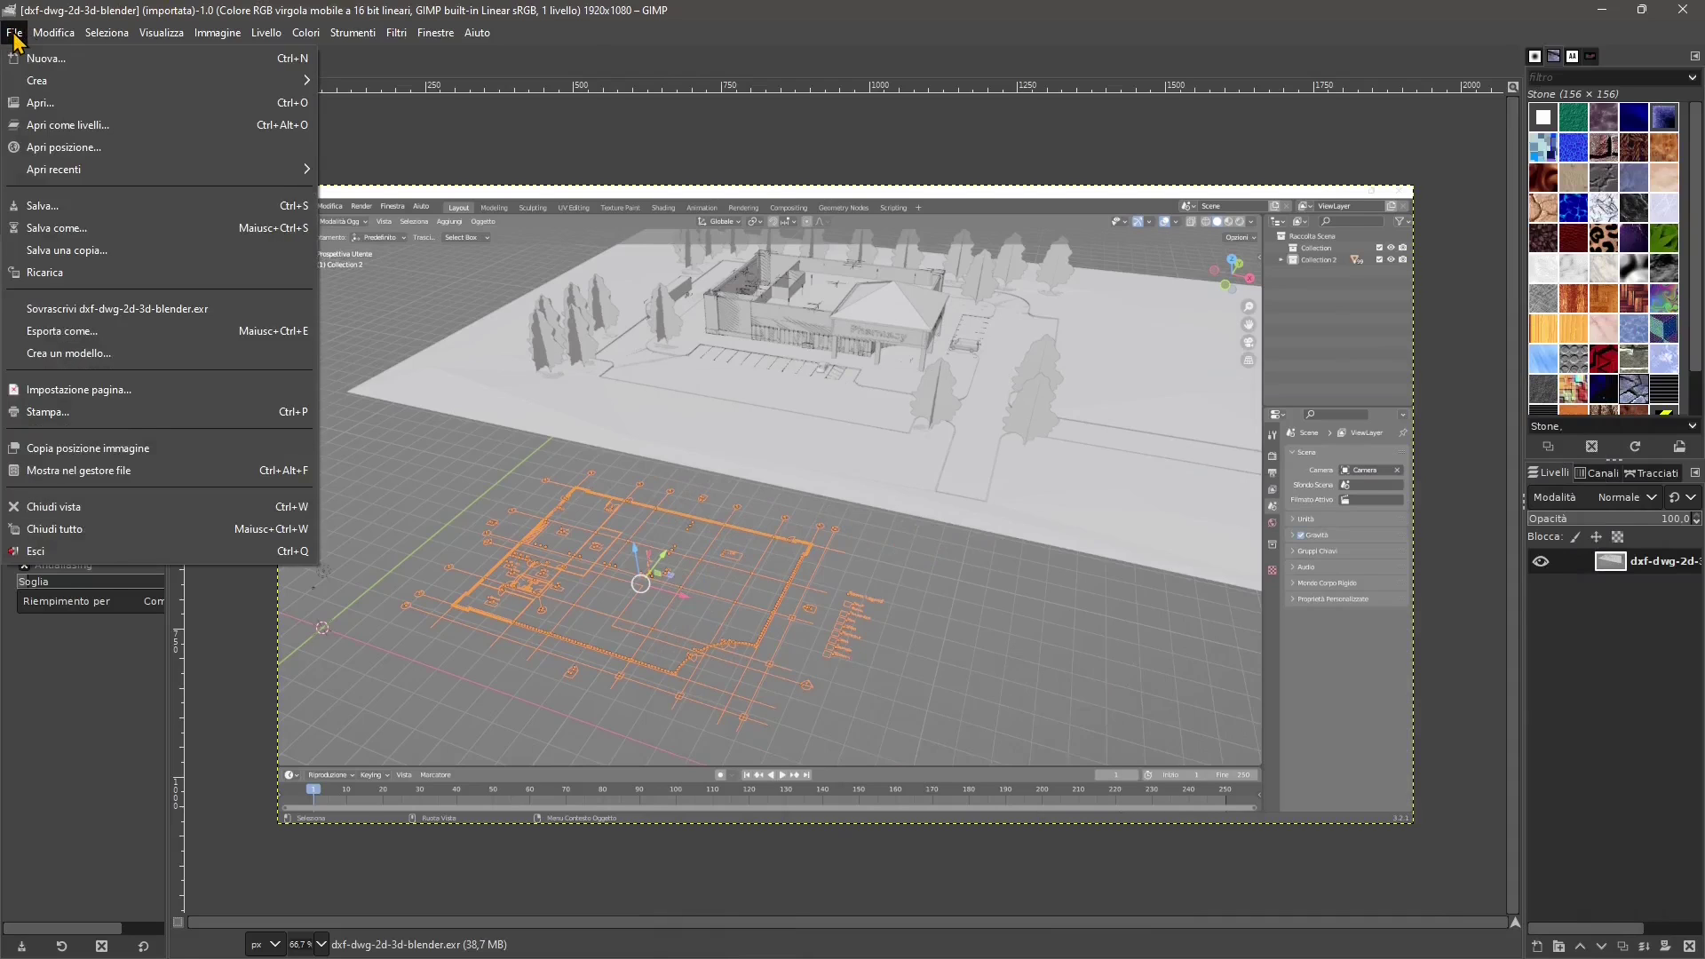
{"action": "left_click", "coordinate": [40, 103]}
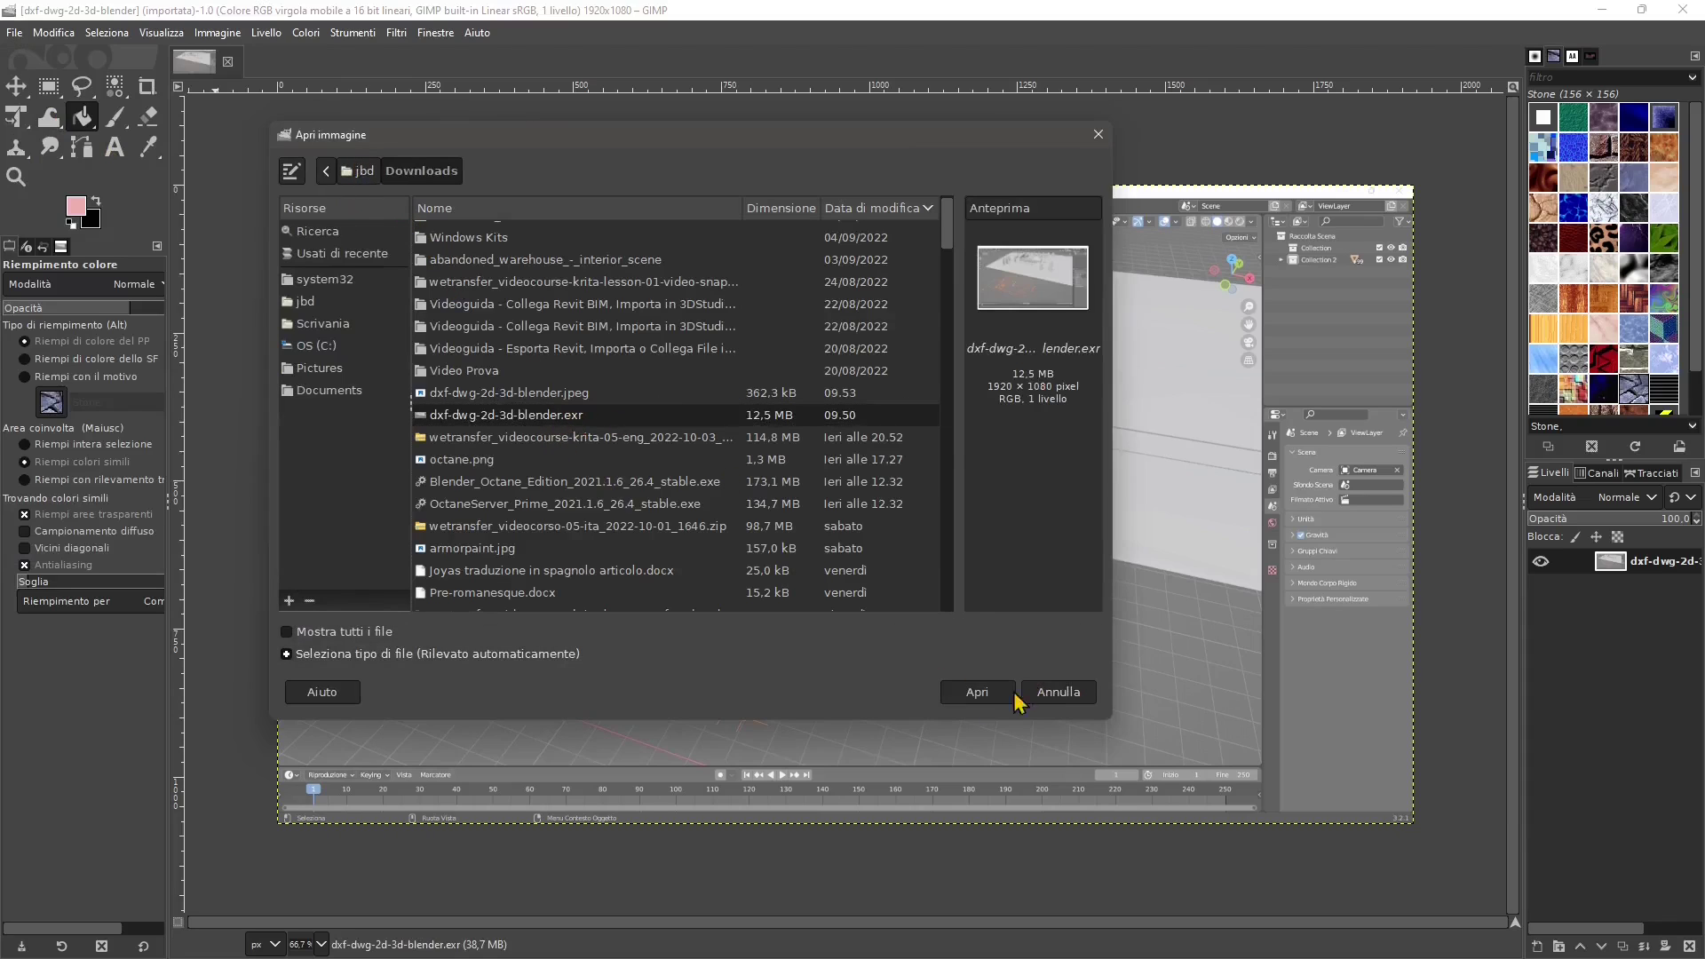
{"action": "left_click", "coordinate": [984, 696]}
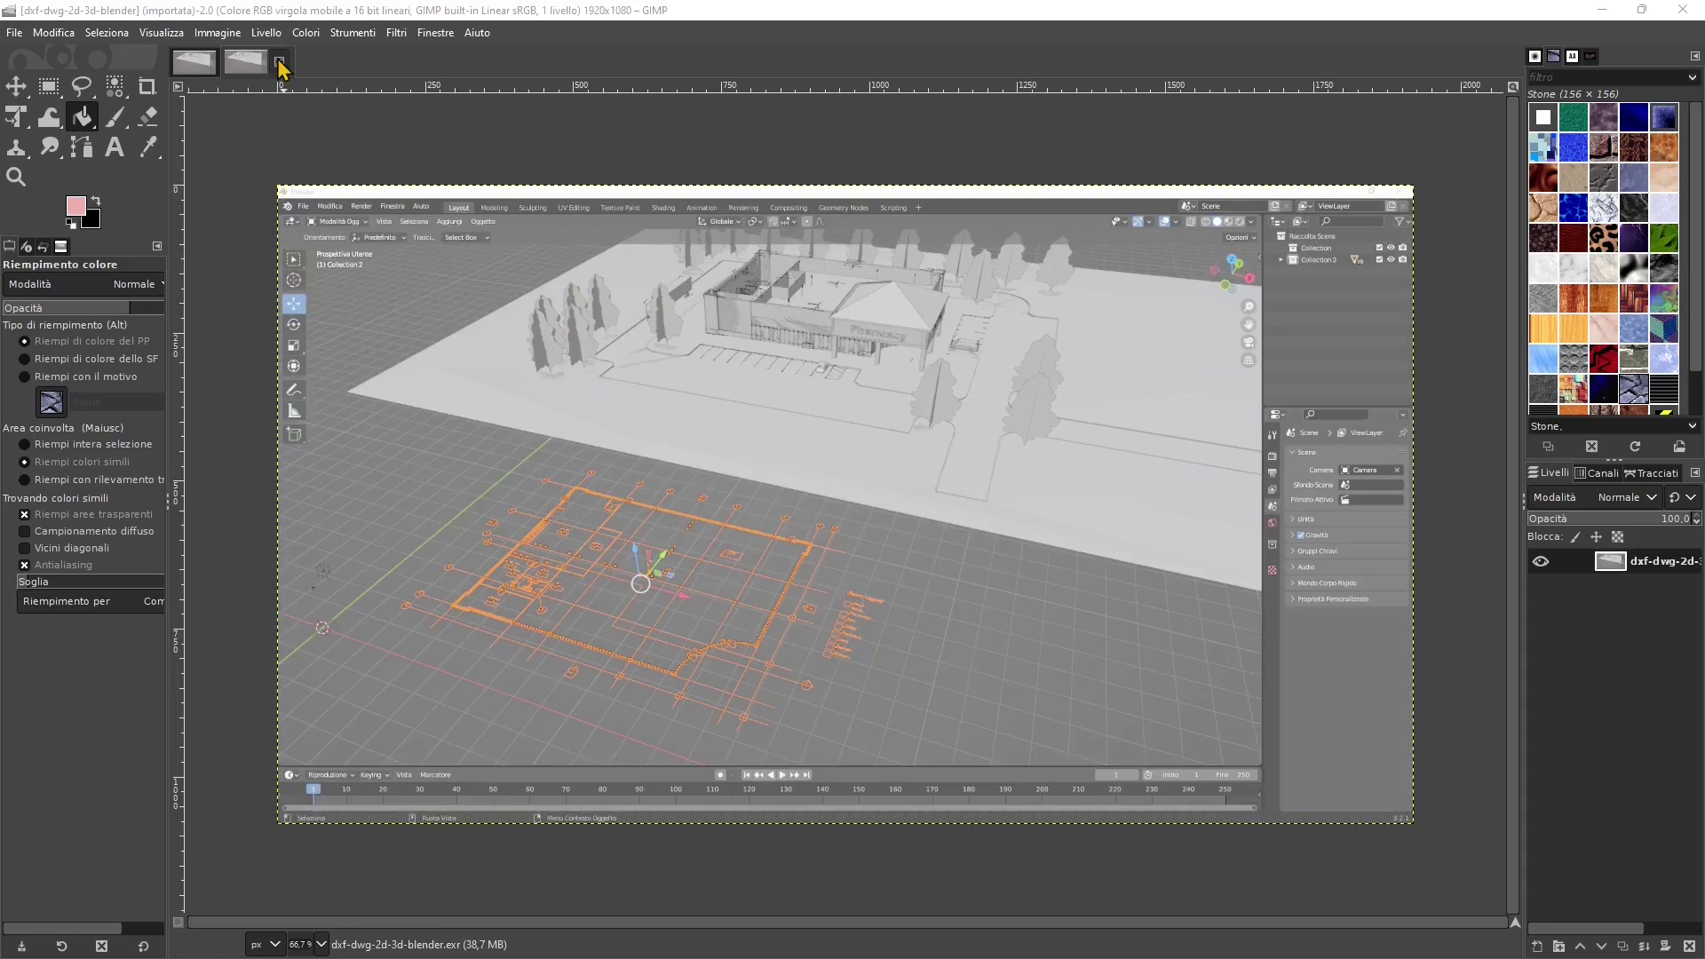
{"action": "left_click", "coordinate": [281, 64]}
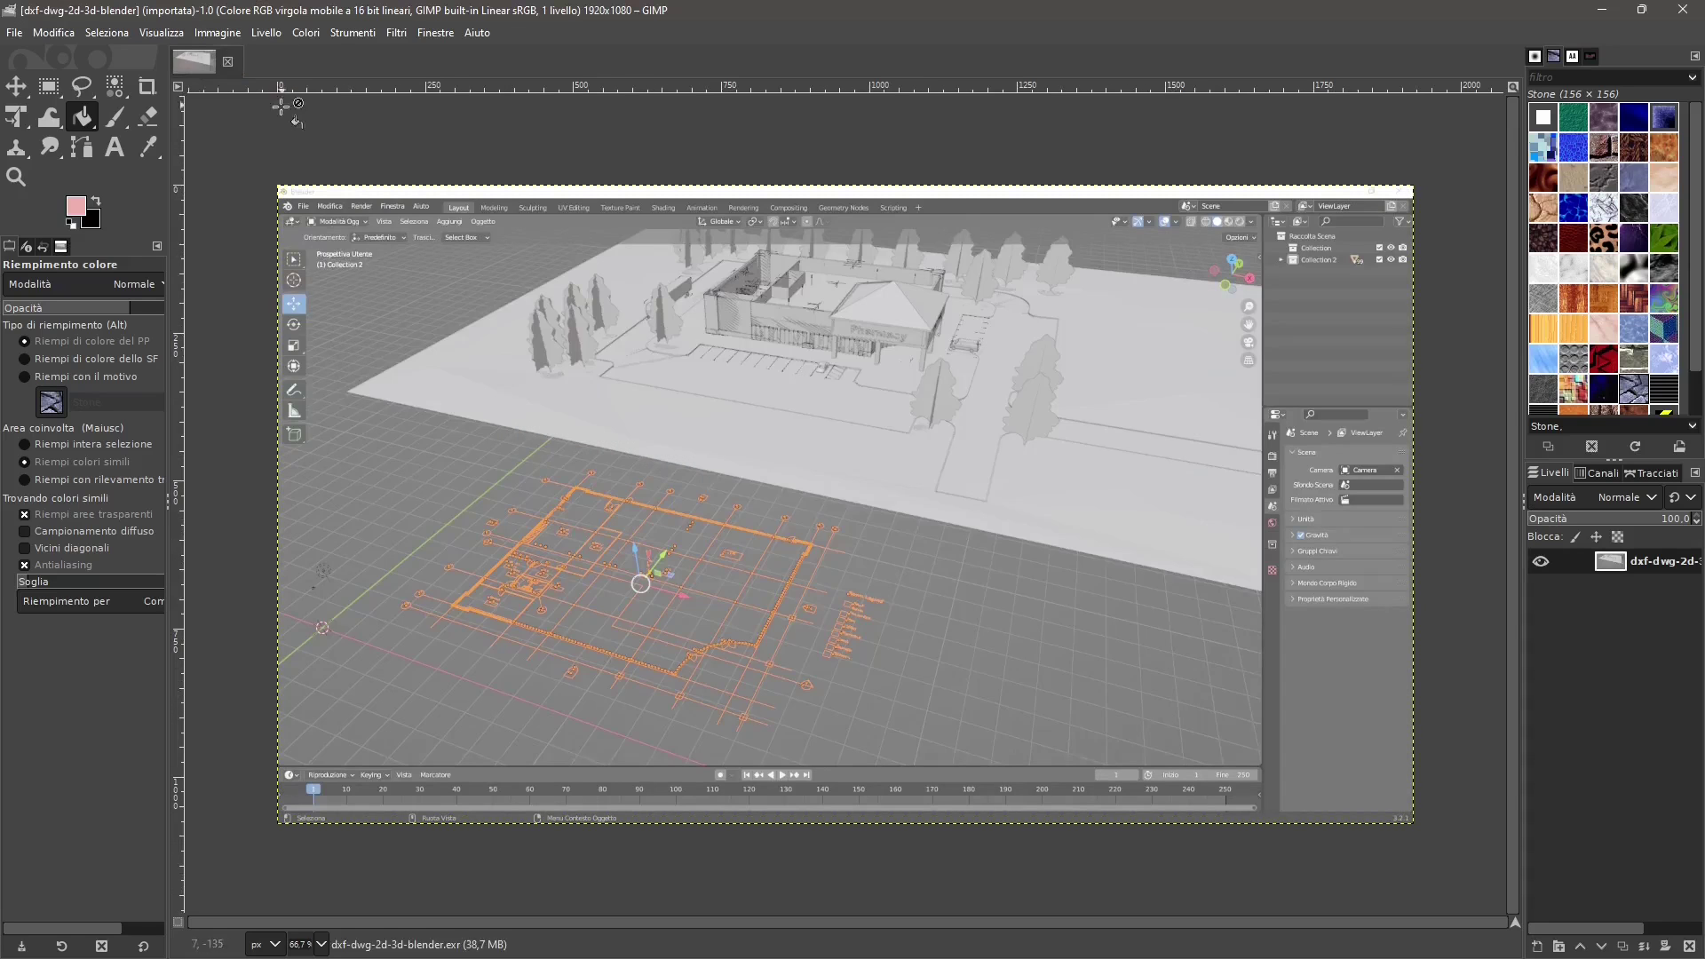
Step: Use Esporta come to change the extension to .jpg and export at JPEG quality 88
{"action": "left_click", "coordinate": [16, 33]}
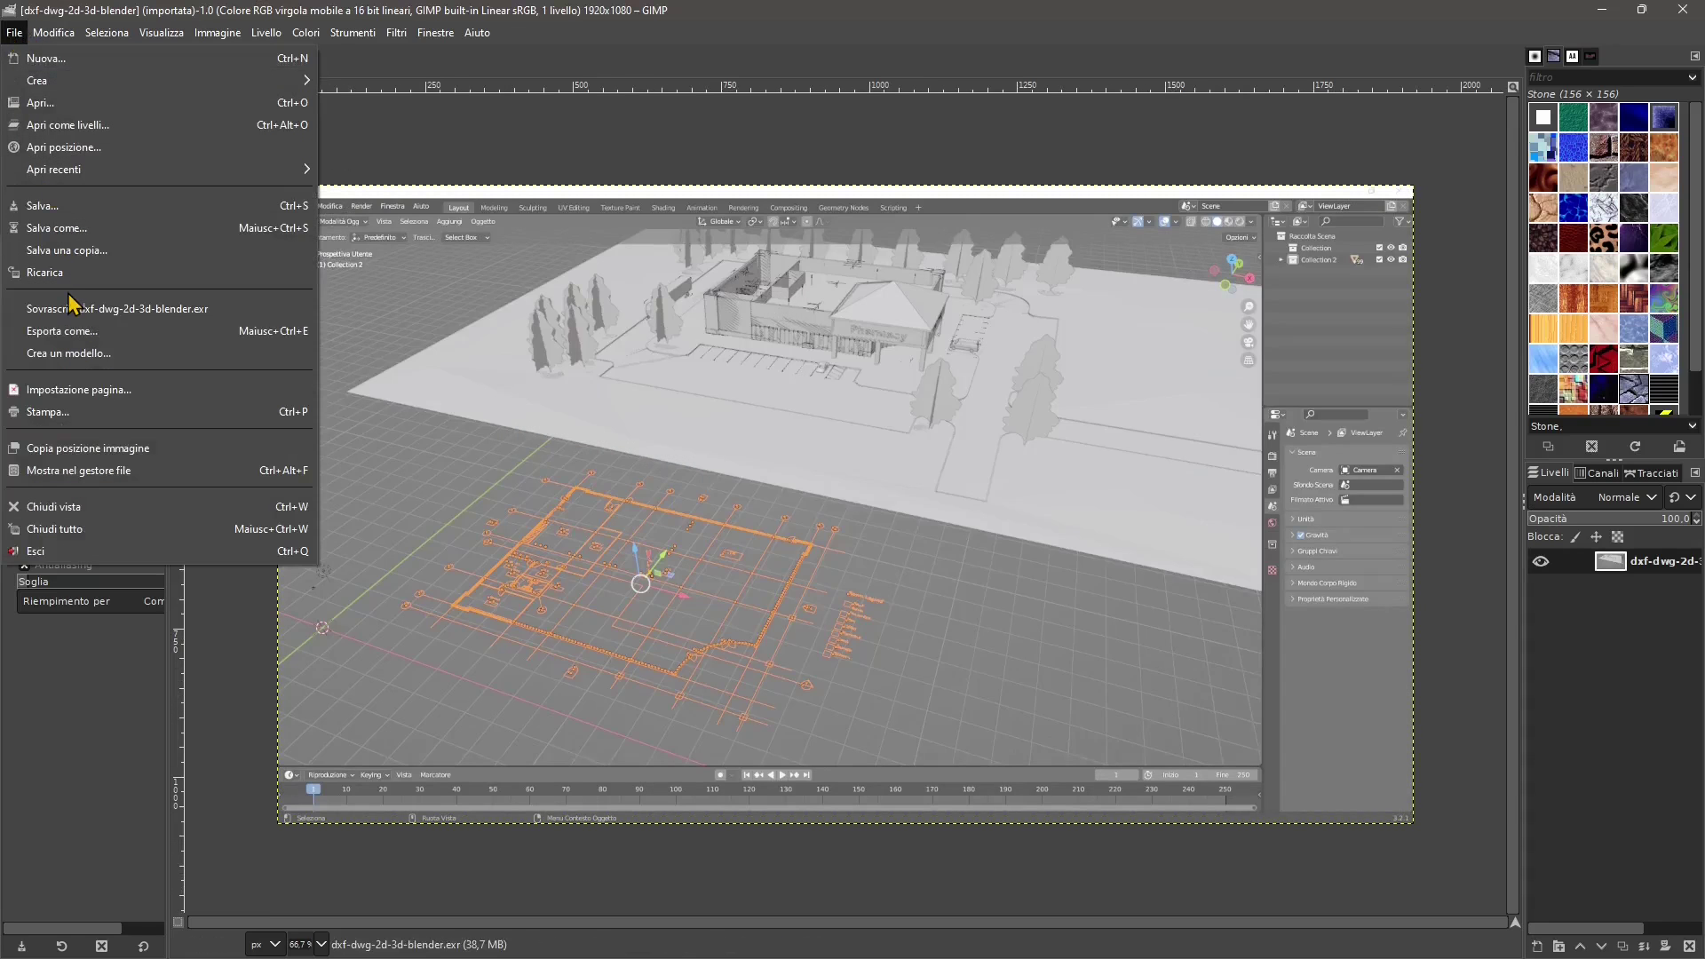
{"action": "left_click", "coordinate": [71, 331]}
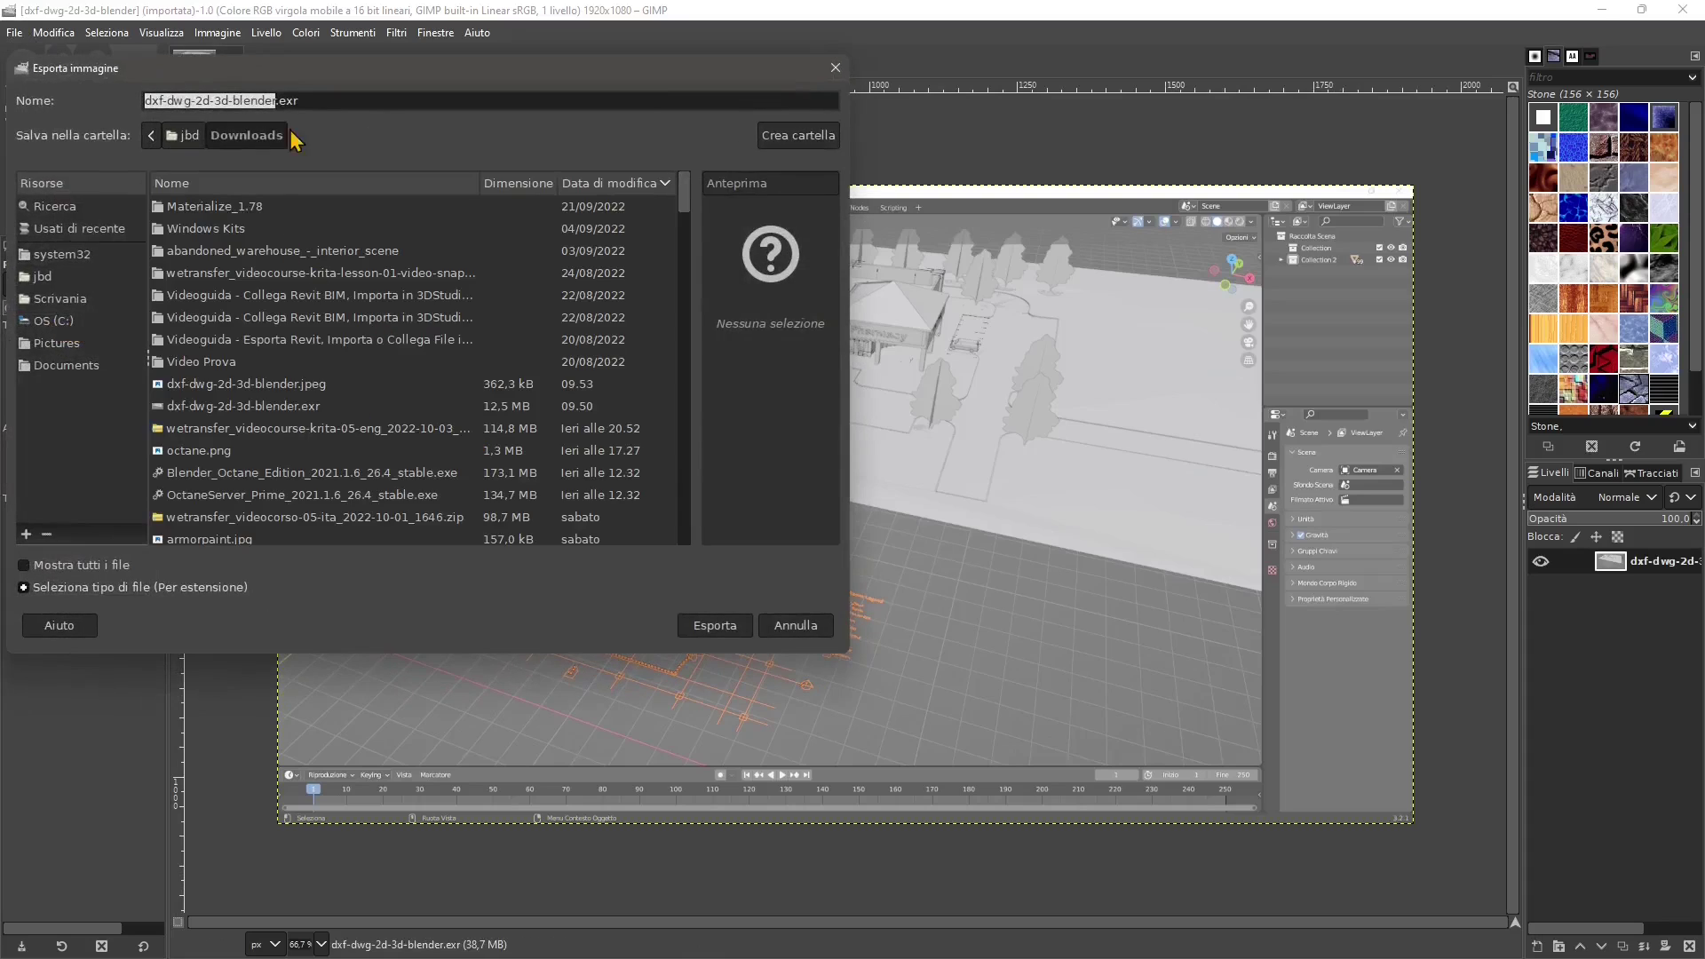
{"action": "left_click", "coordinate": [300, 101]}
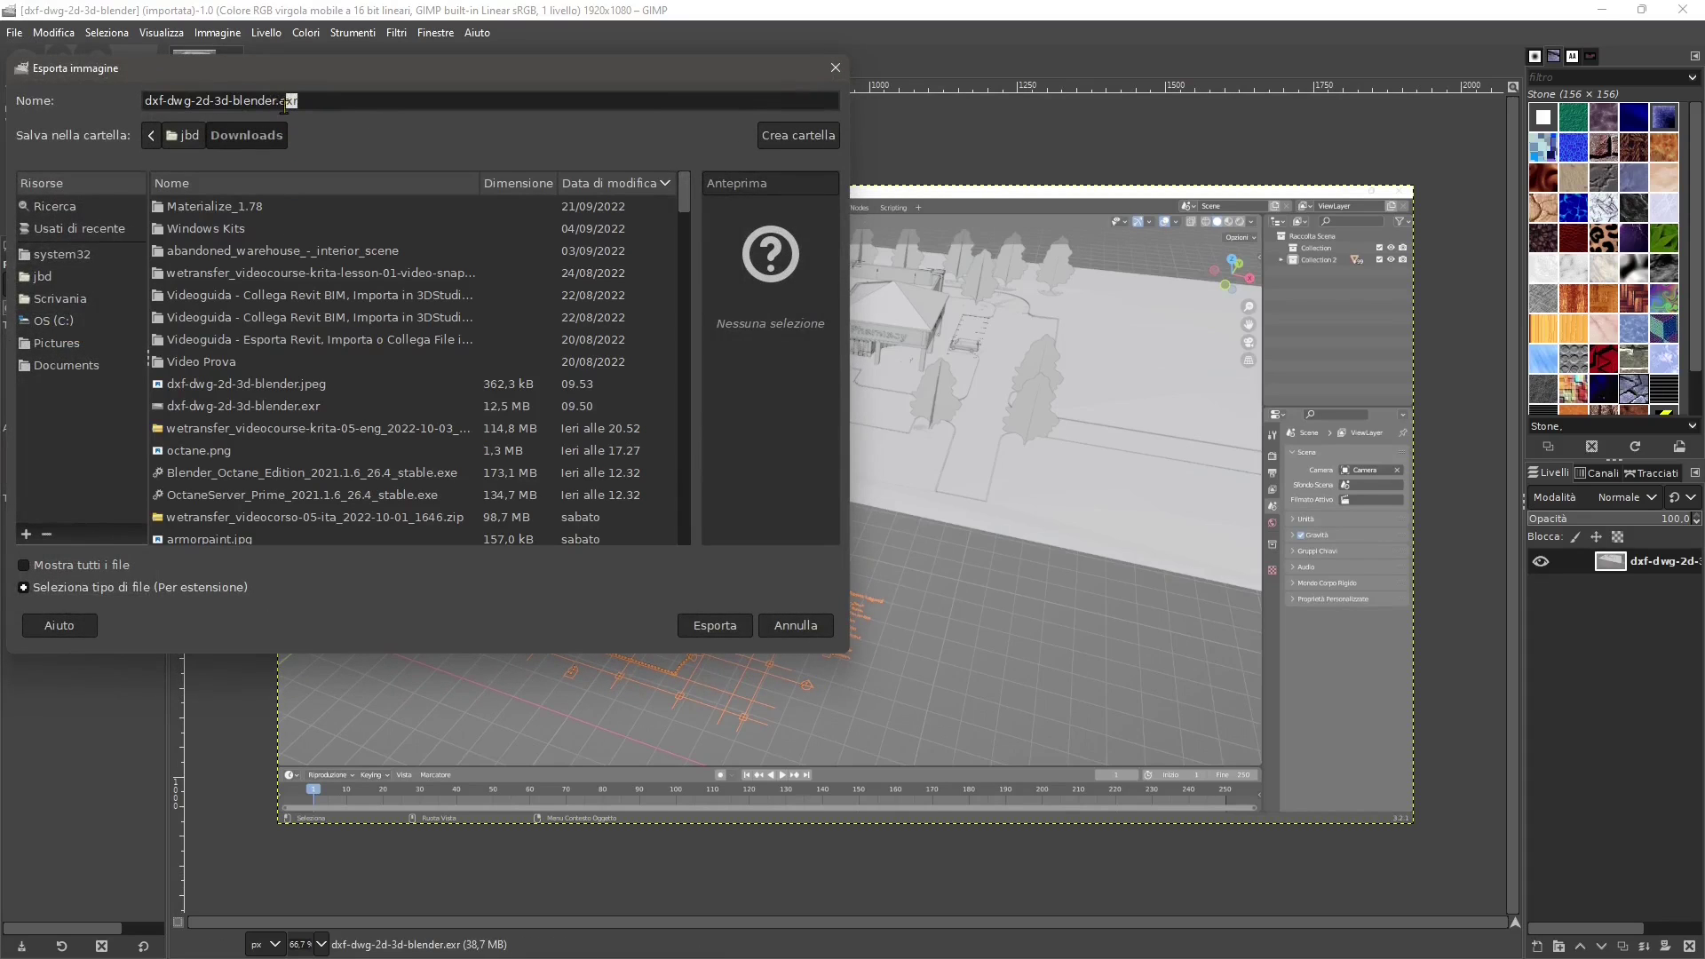
{"action": "type", "text": "jpg"}
{"action": "left_click", "coordinate": [716, 624]}
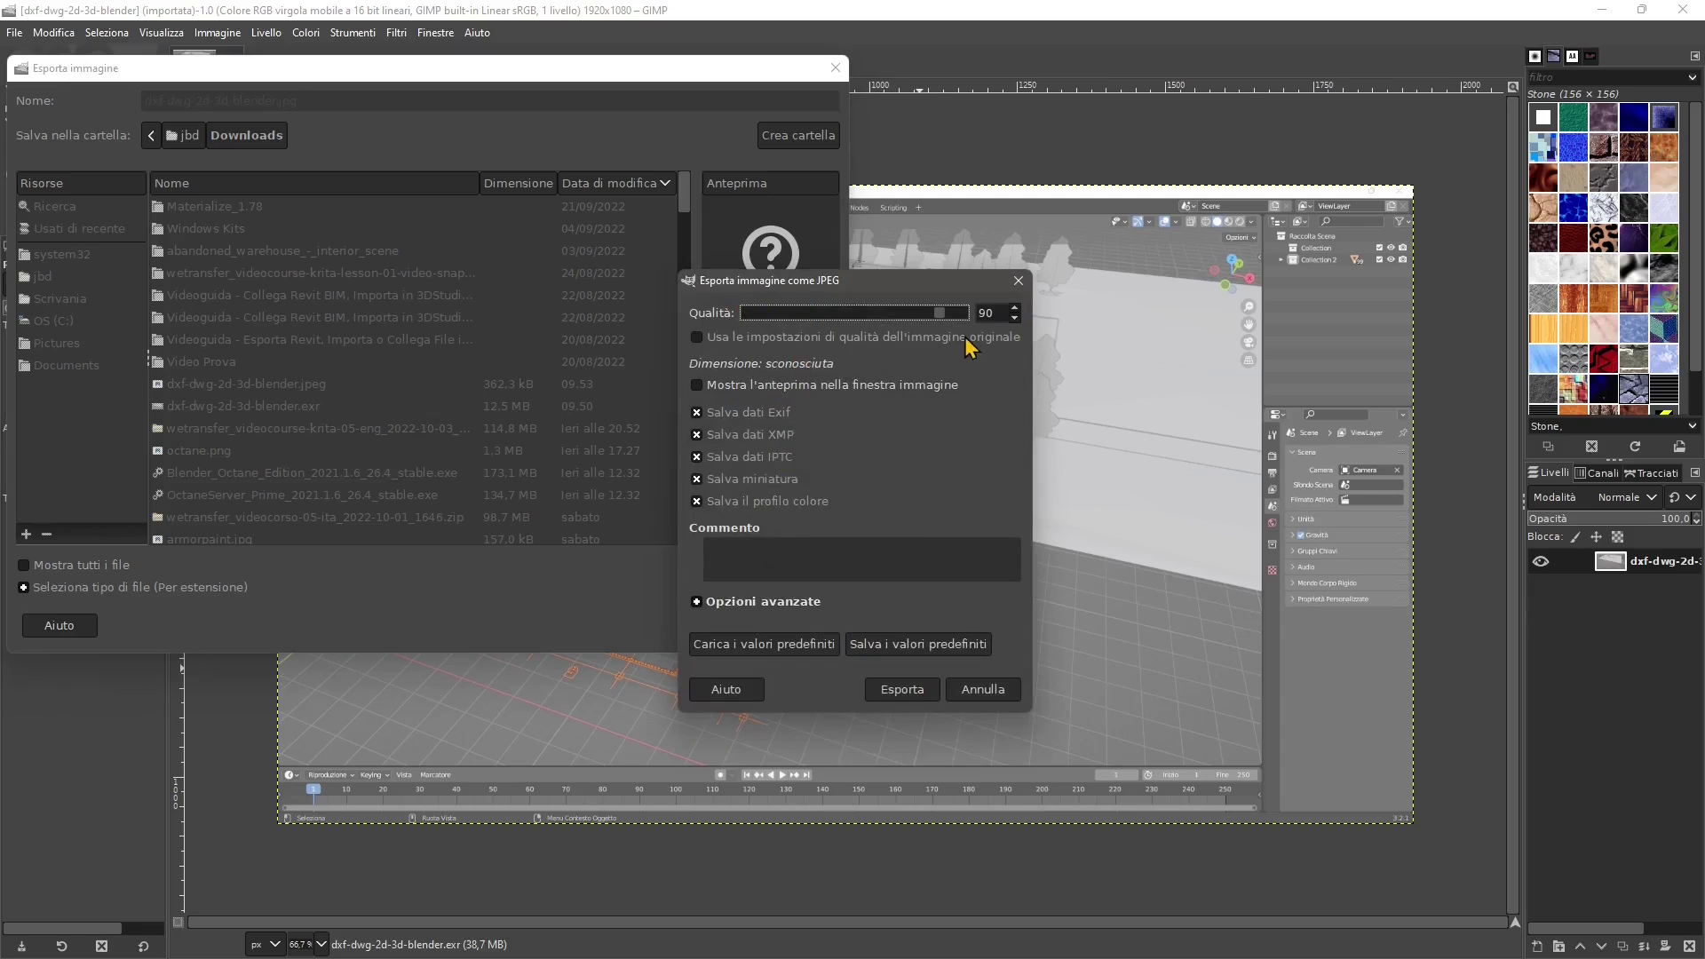
{"action": "left_click", "coordinate": [937, 312]}
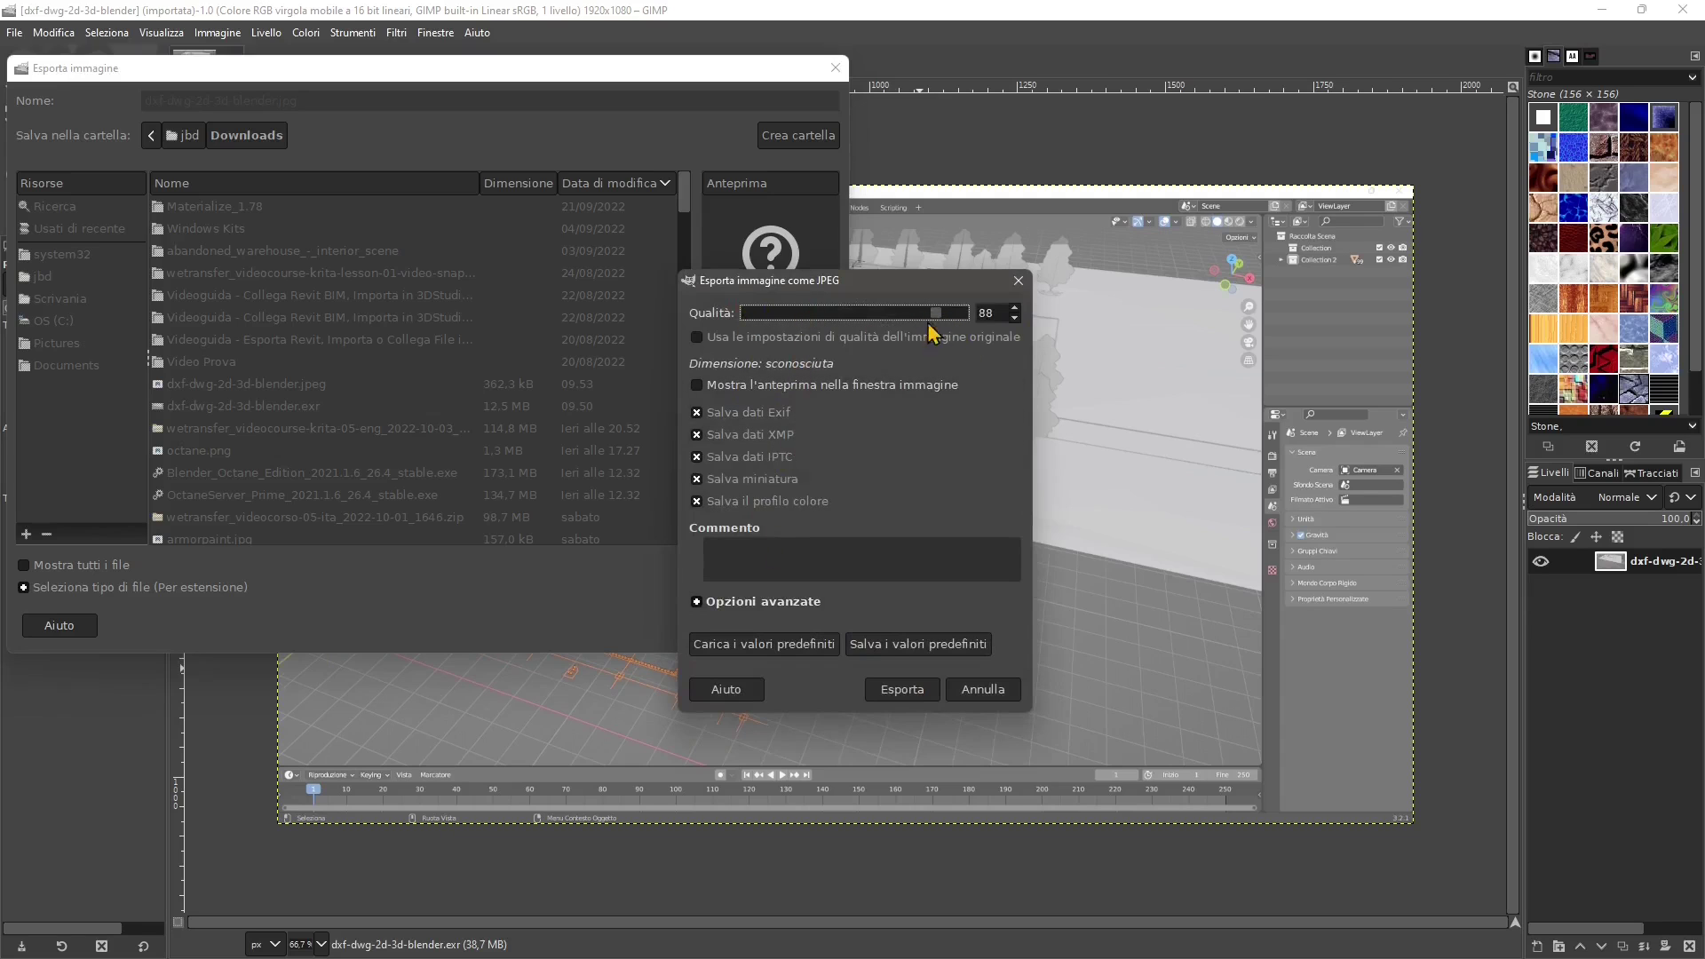
{"action": "left_click", "coordinate": [891, 691]}
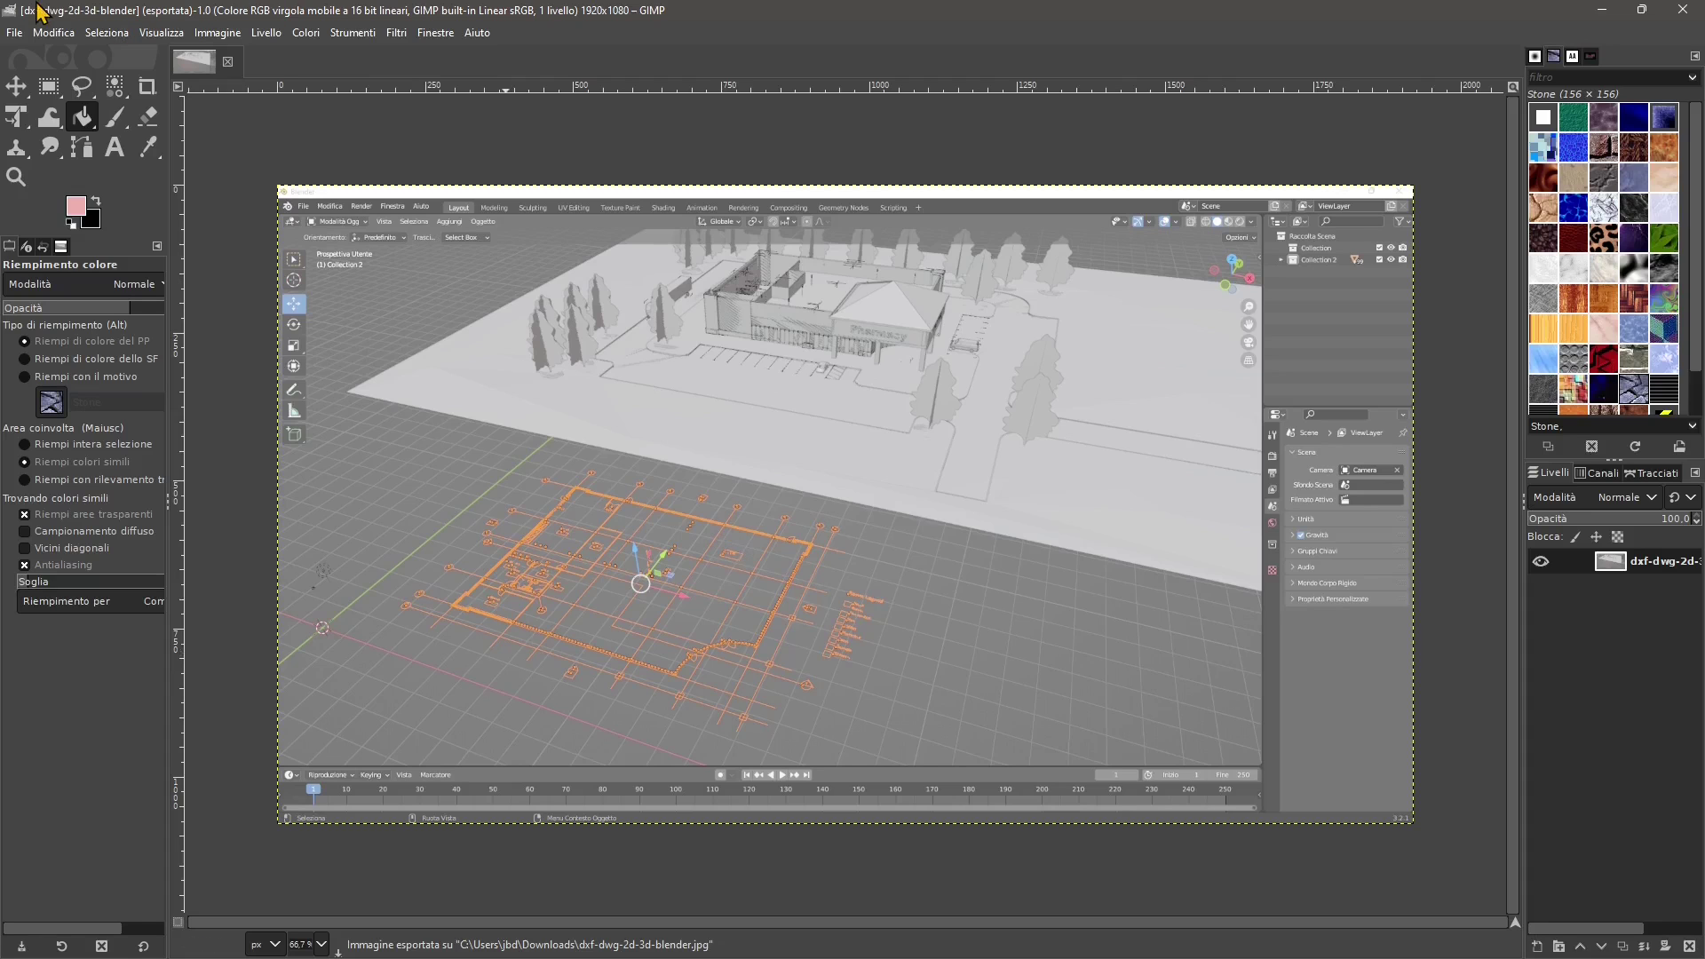
Step: Return to the browser and read through the 'gimp' search results and knowledge panel
{"action": "key", "text": "alt+Tab"}
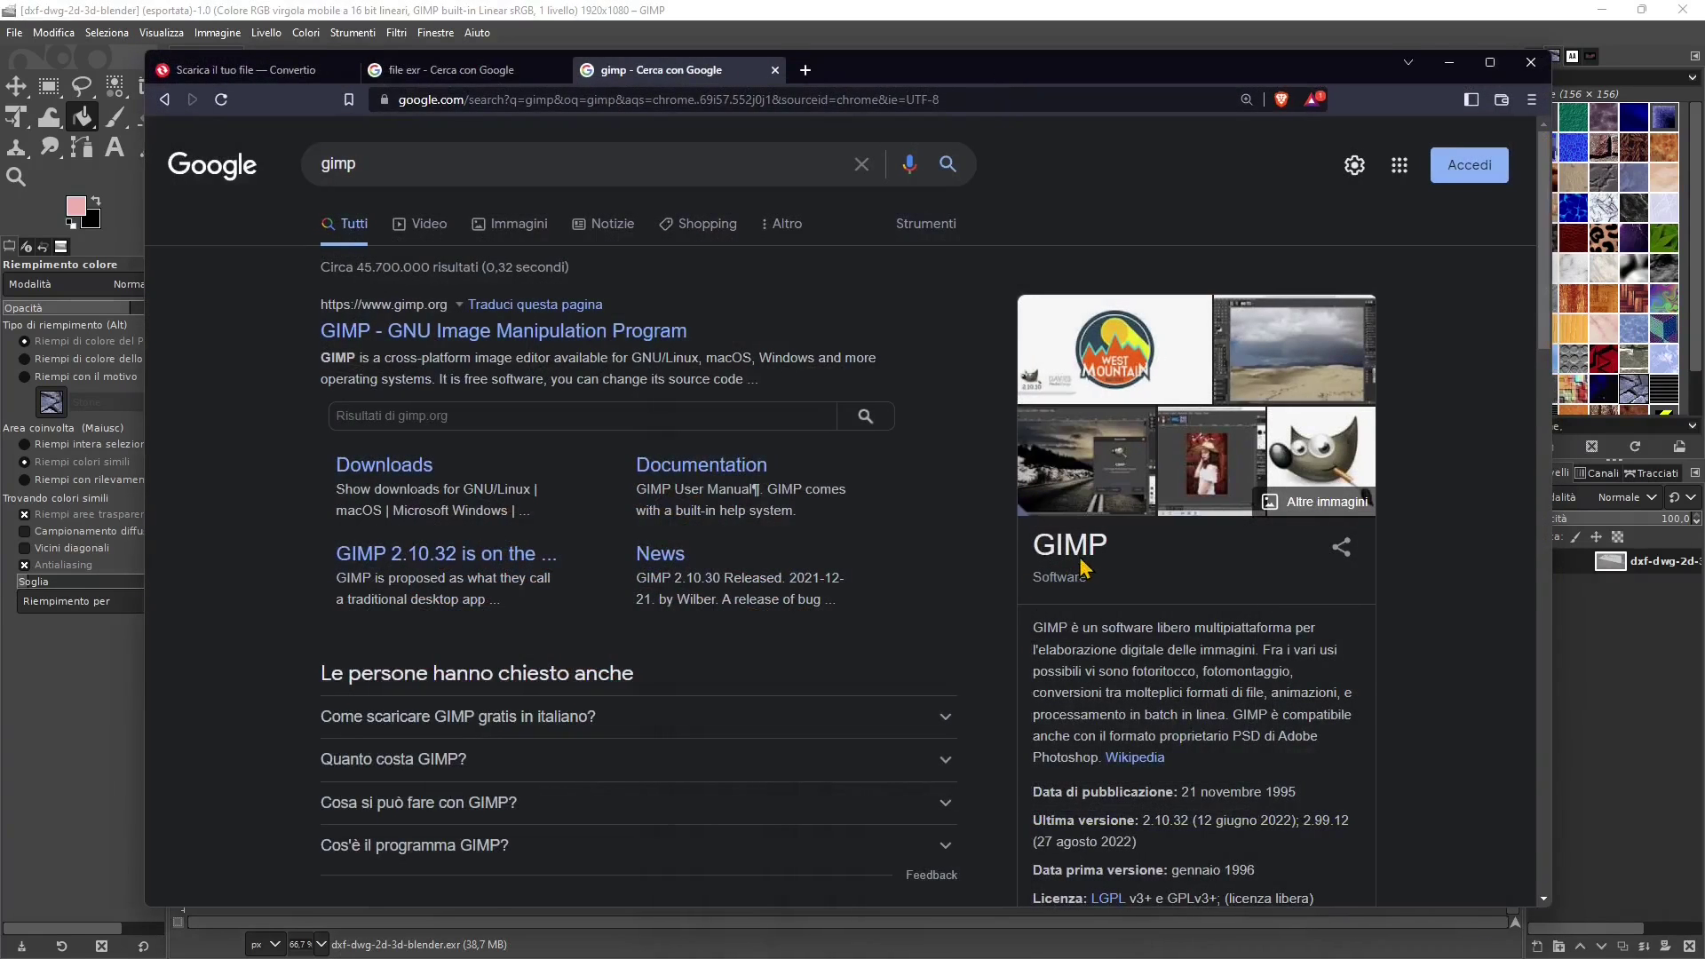
{"action": "double_click", "coordinate": [1076, 553]}
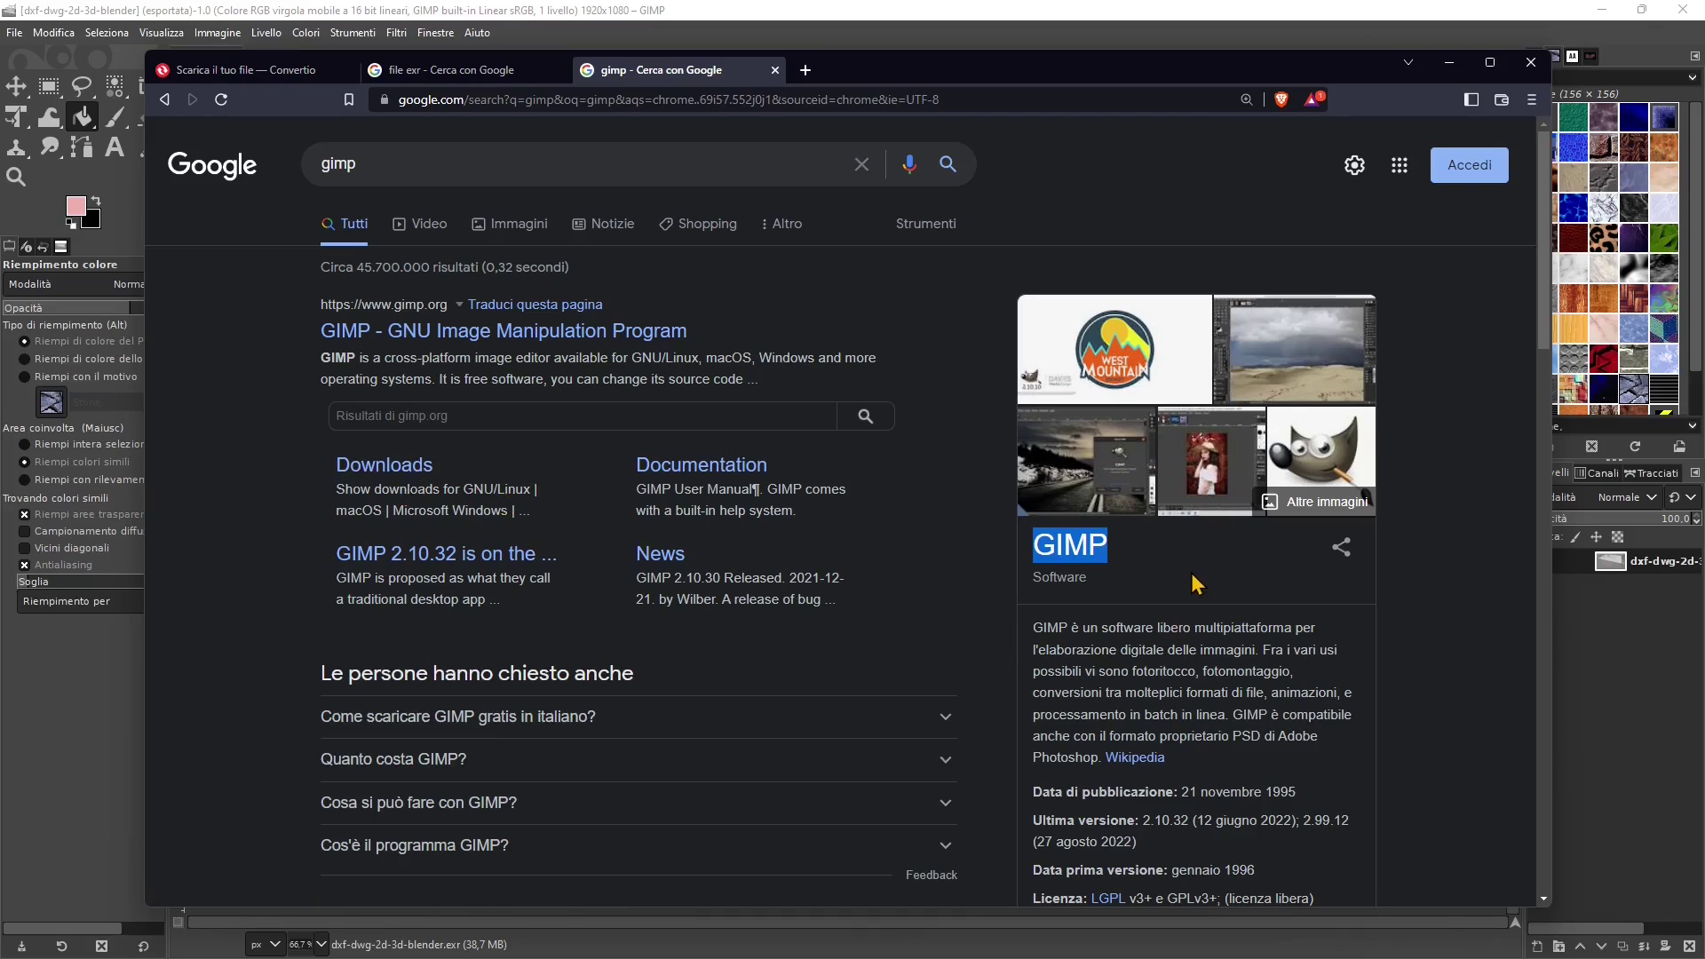
{"action": "left_click", "coordinate": [1178, 624]}
{"action": "scroll", "coordinate": [1188, 626], "scroll_direction": "down", "scroll_amount": 1}
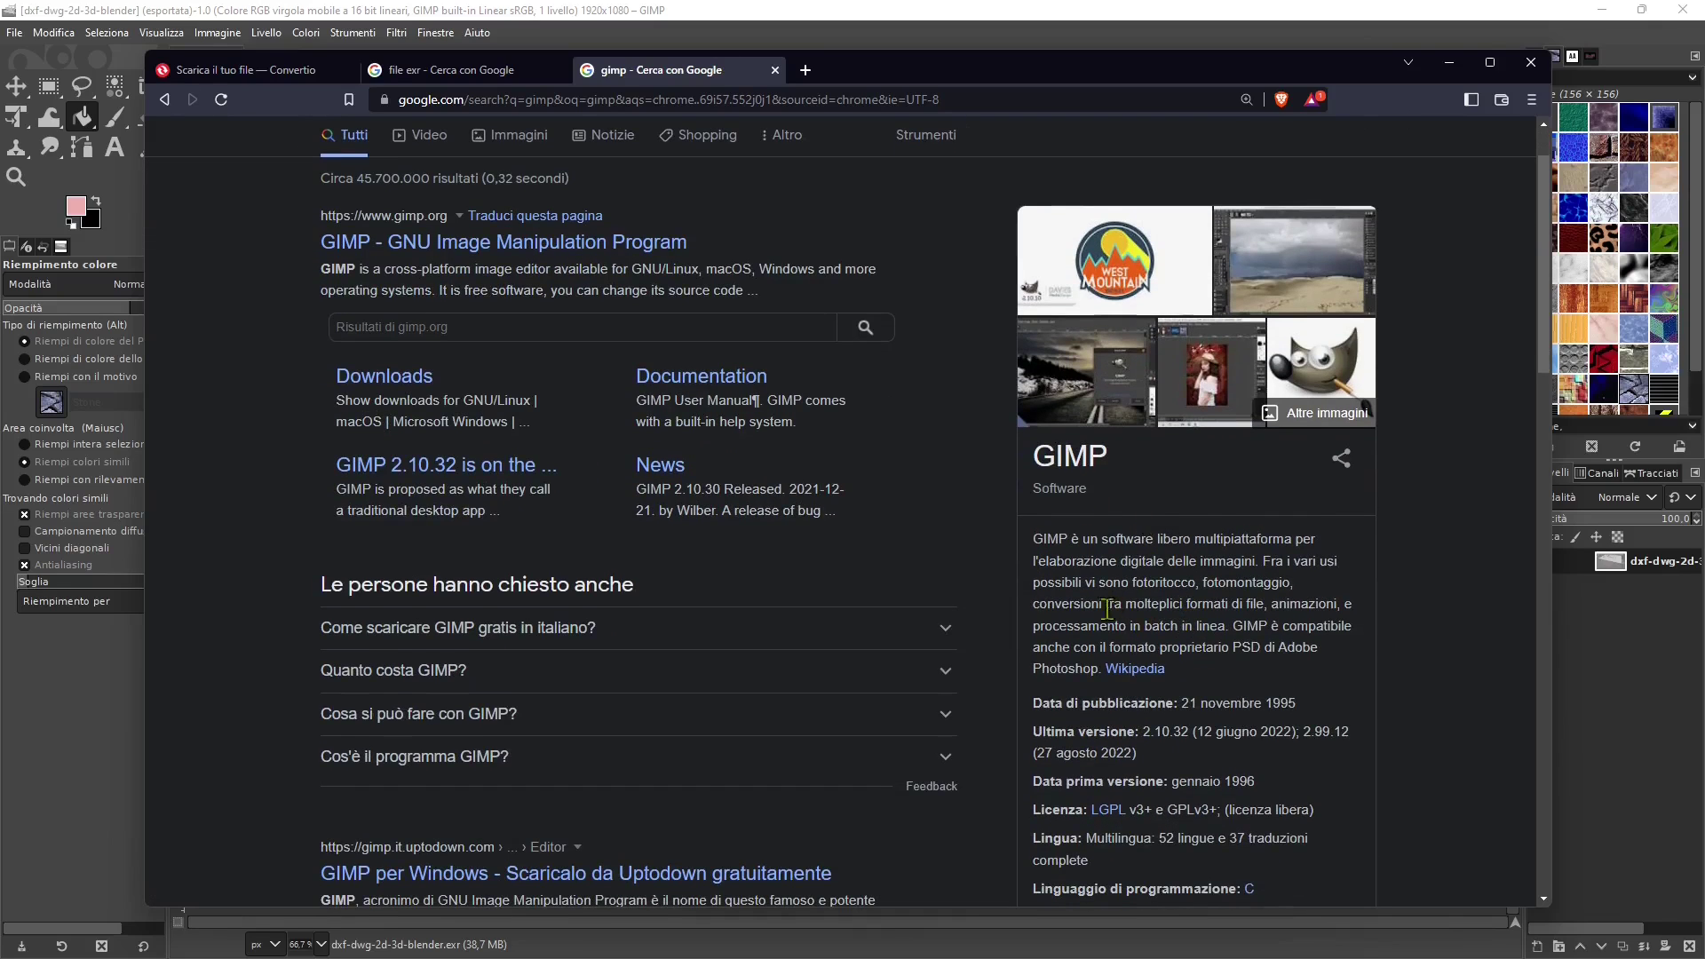
{"action": "scroll", "coordinate": [1148, 722], "scroll_direction": "down", "scroll_amount": 1}
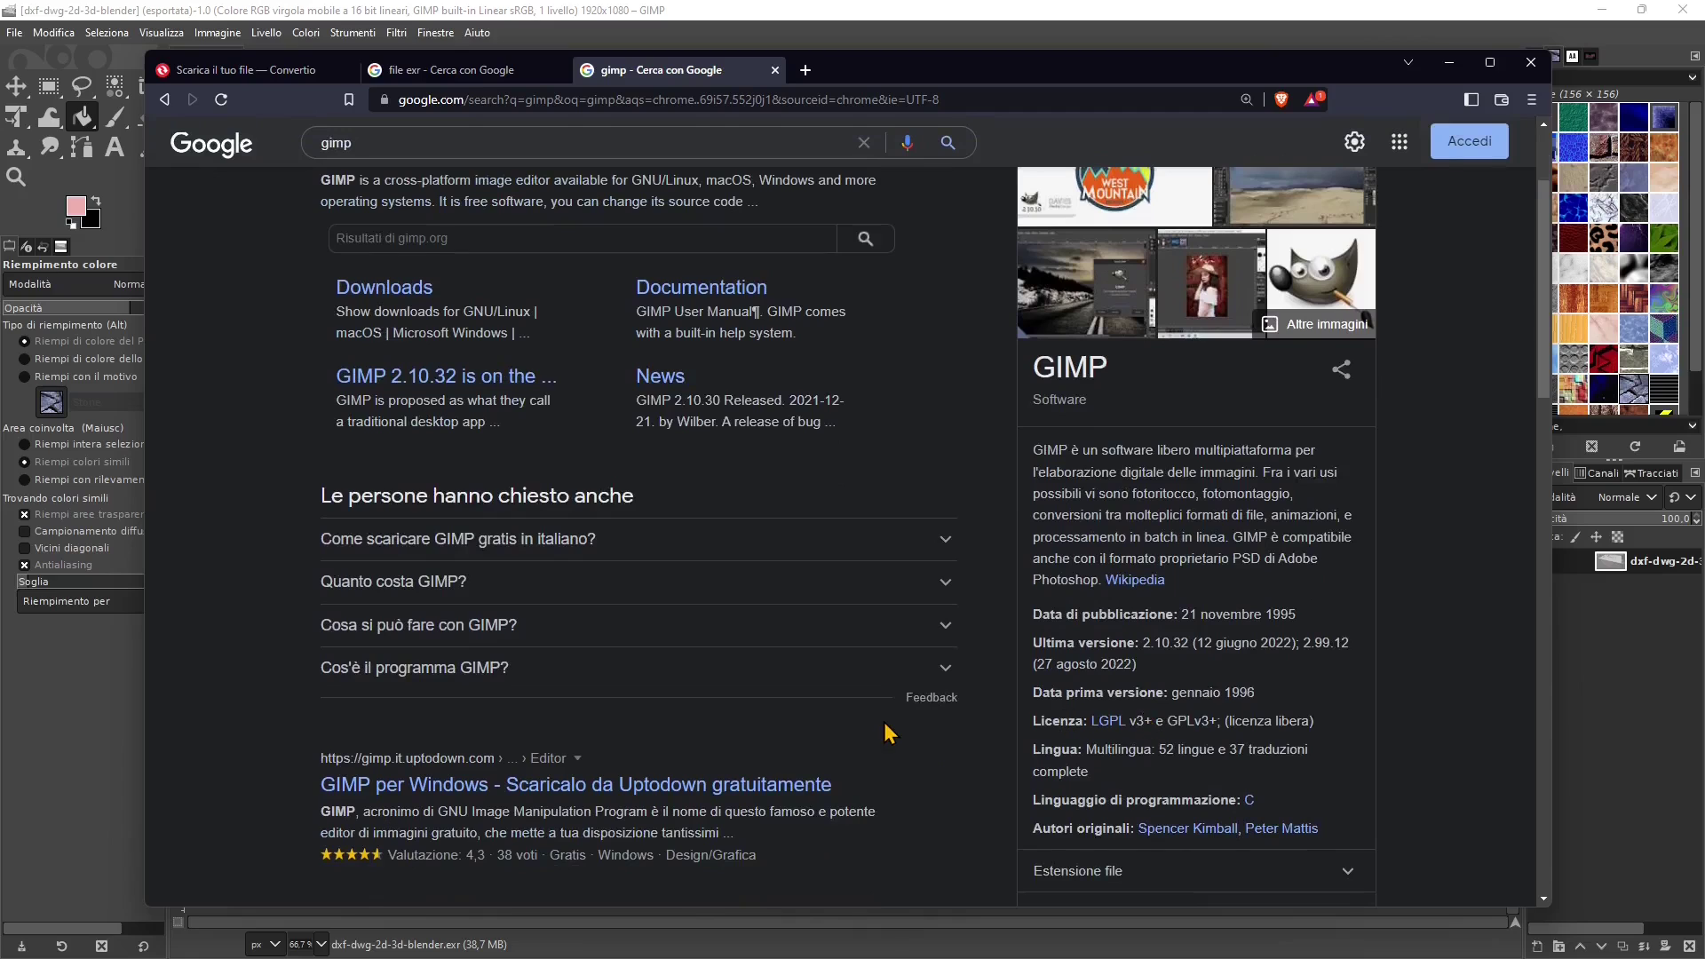
{"action": "scroll", "coordinate": [889, 733], "scroll_direction": "up", "scroll_amount": 2}
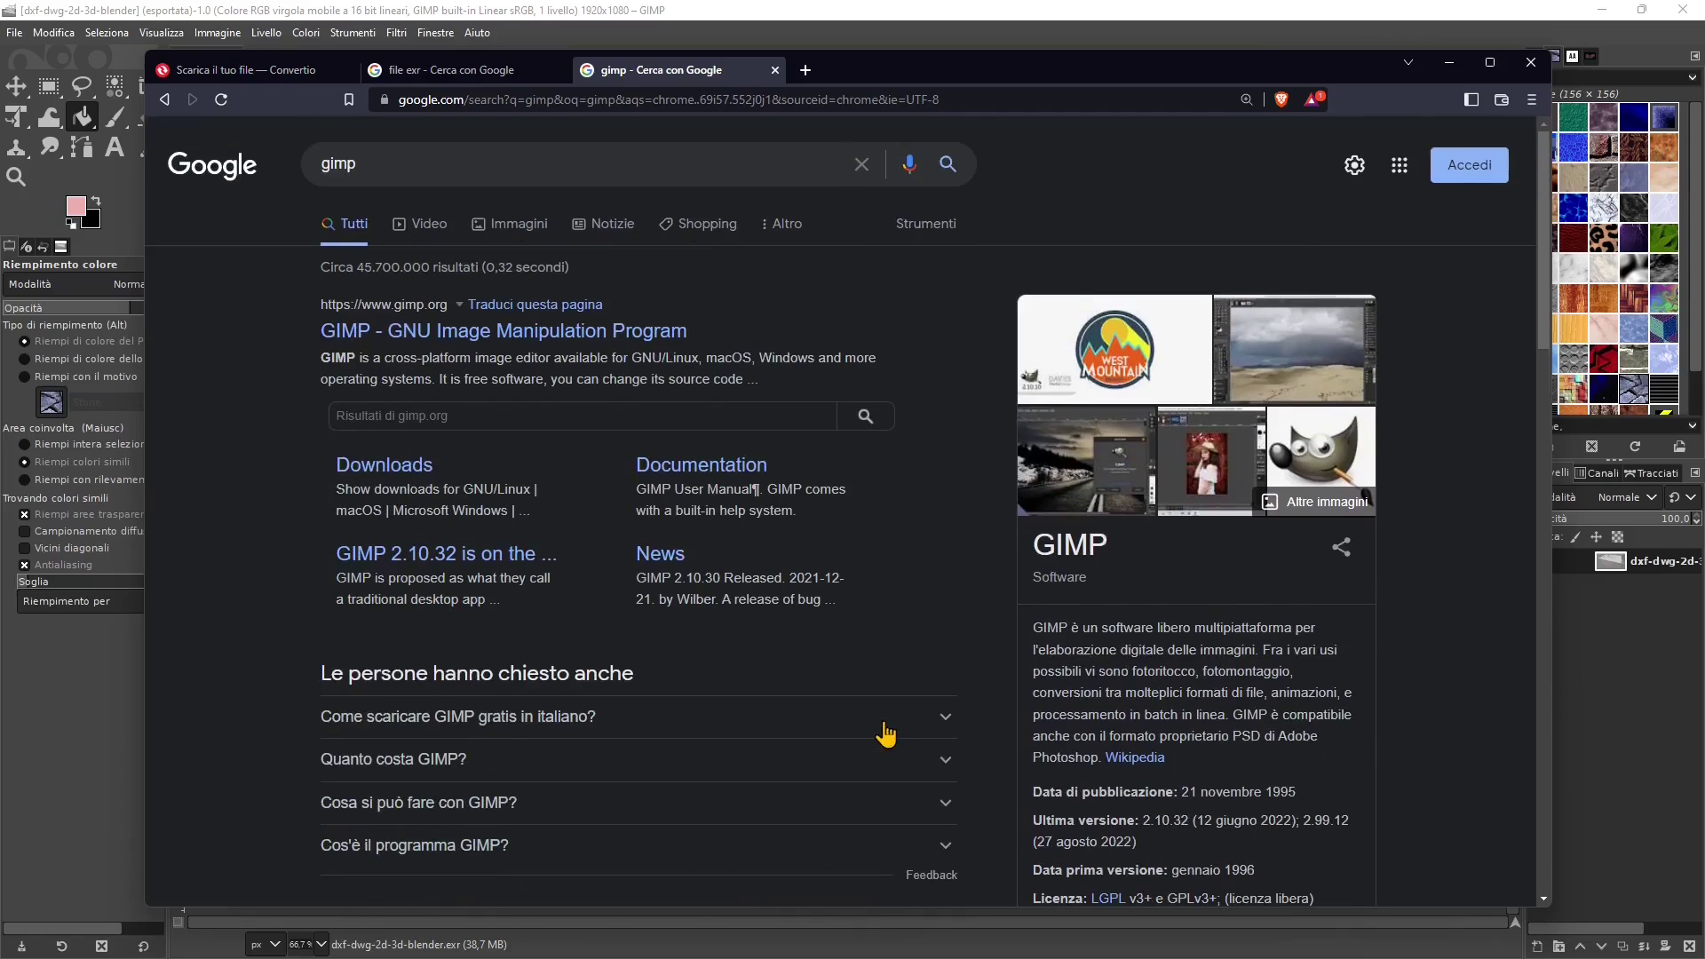
{"action": "scroll", "coordinate": [1126, 568], "scroll_direction": "down", "scroll_amount": 1}
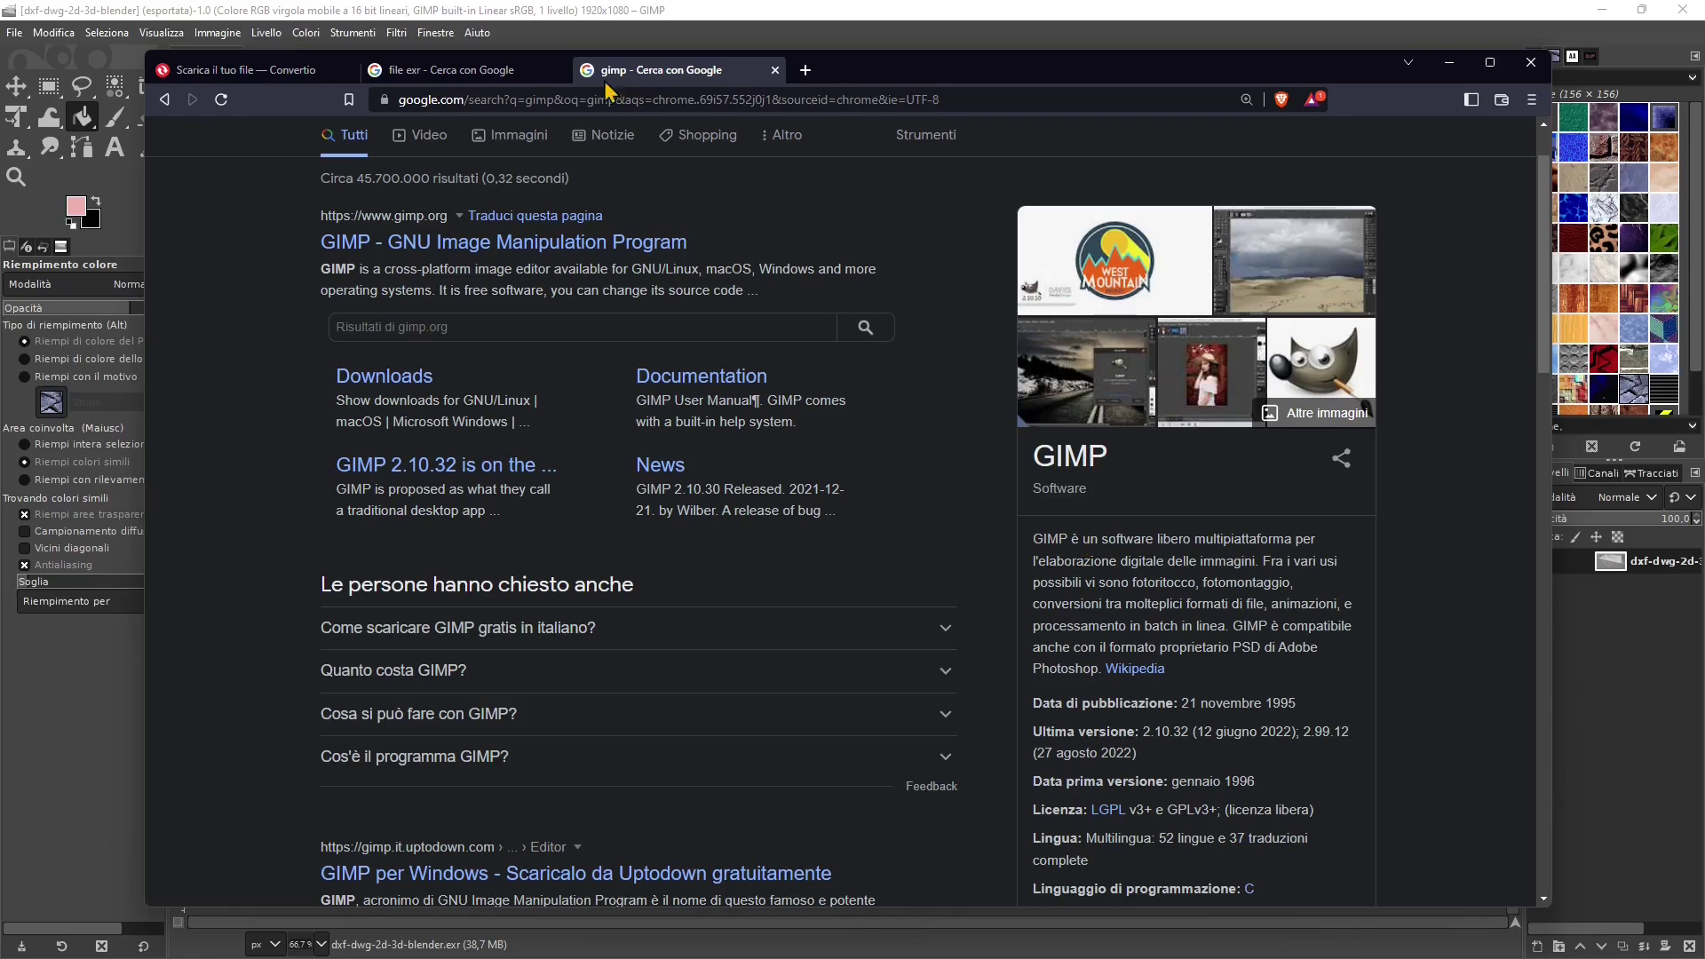
Step: Reset the Convertio tab to its home page, then go back to the 'gimp' results
{"action": "left_click", "coordinate": [267, 70]}
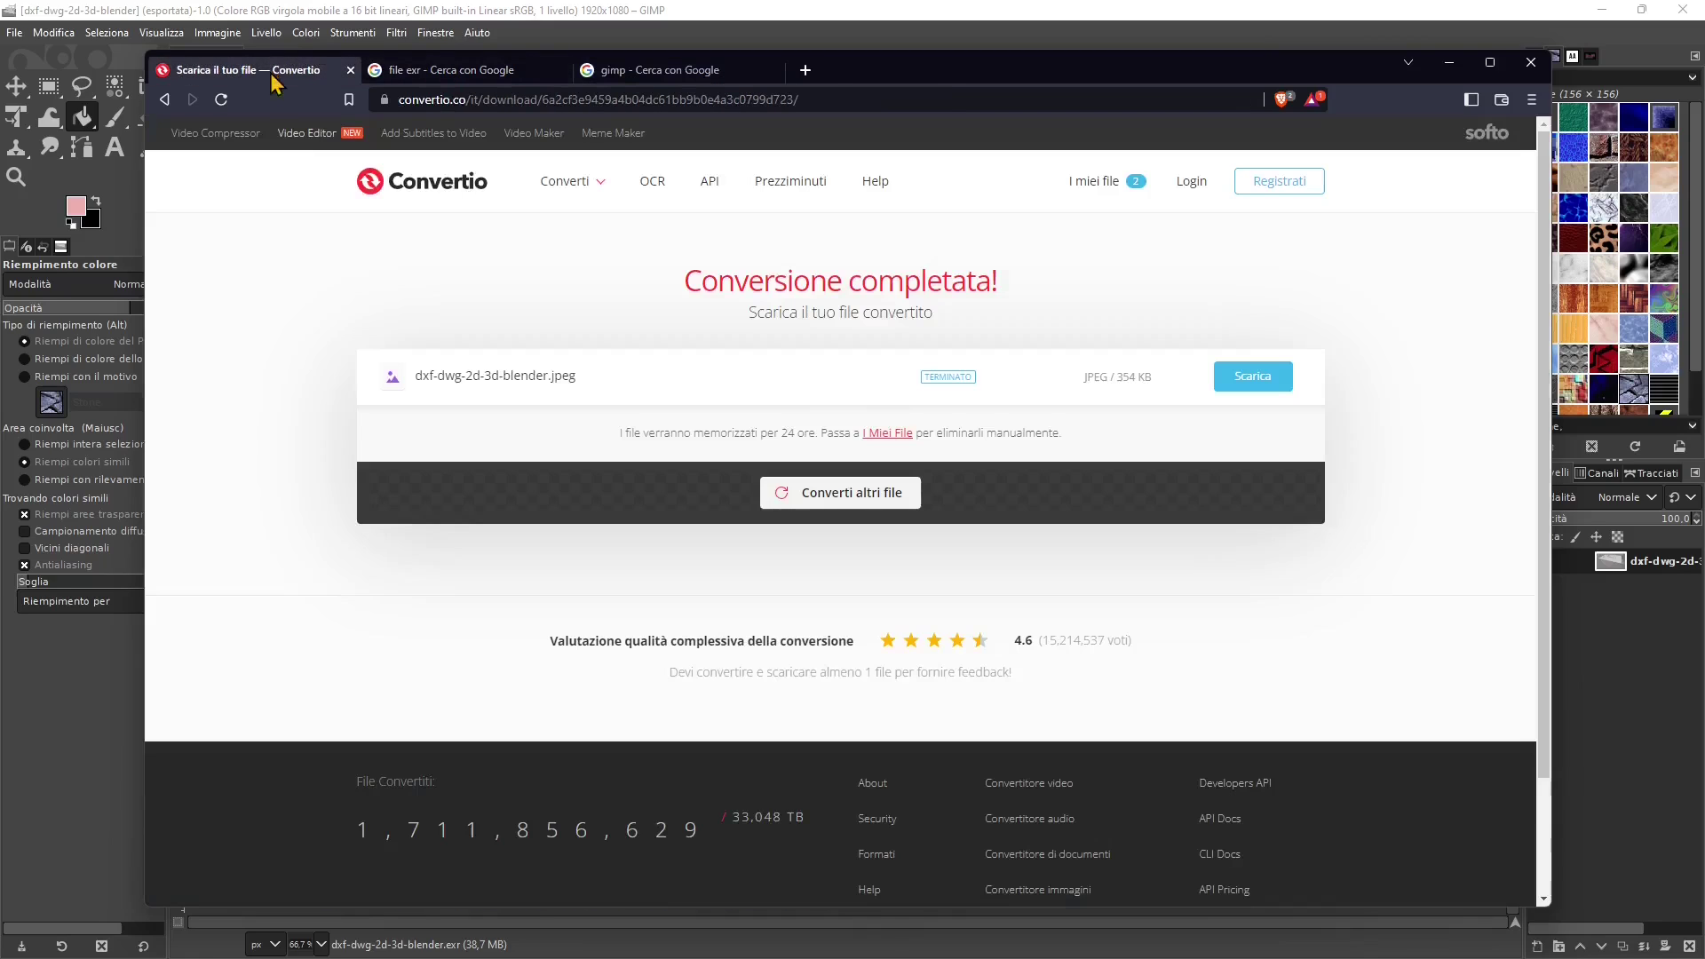
{"action": "left_click", "coordinate": [428, 190]}
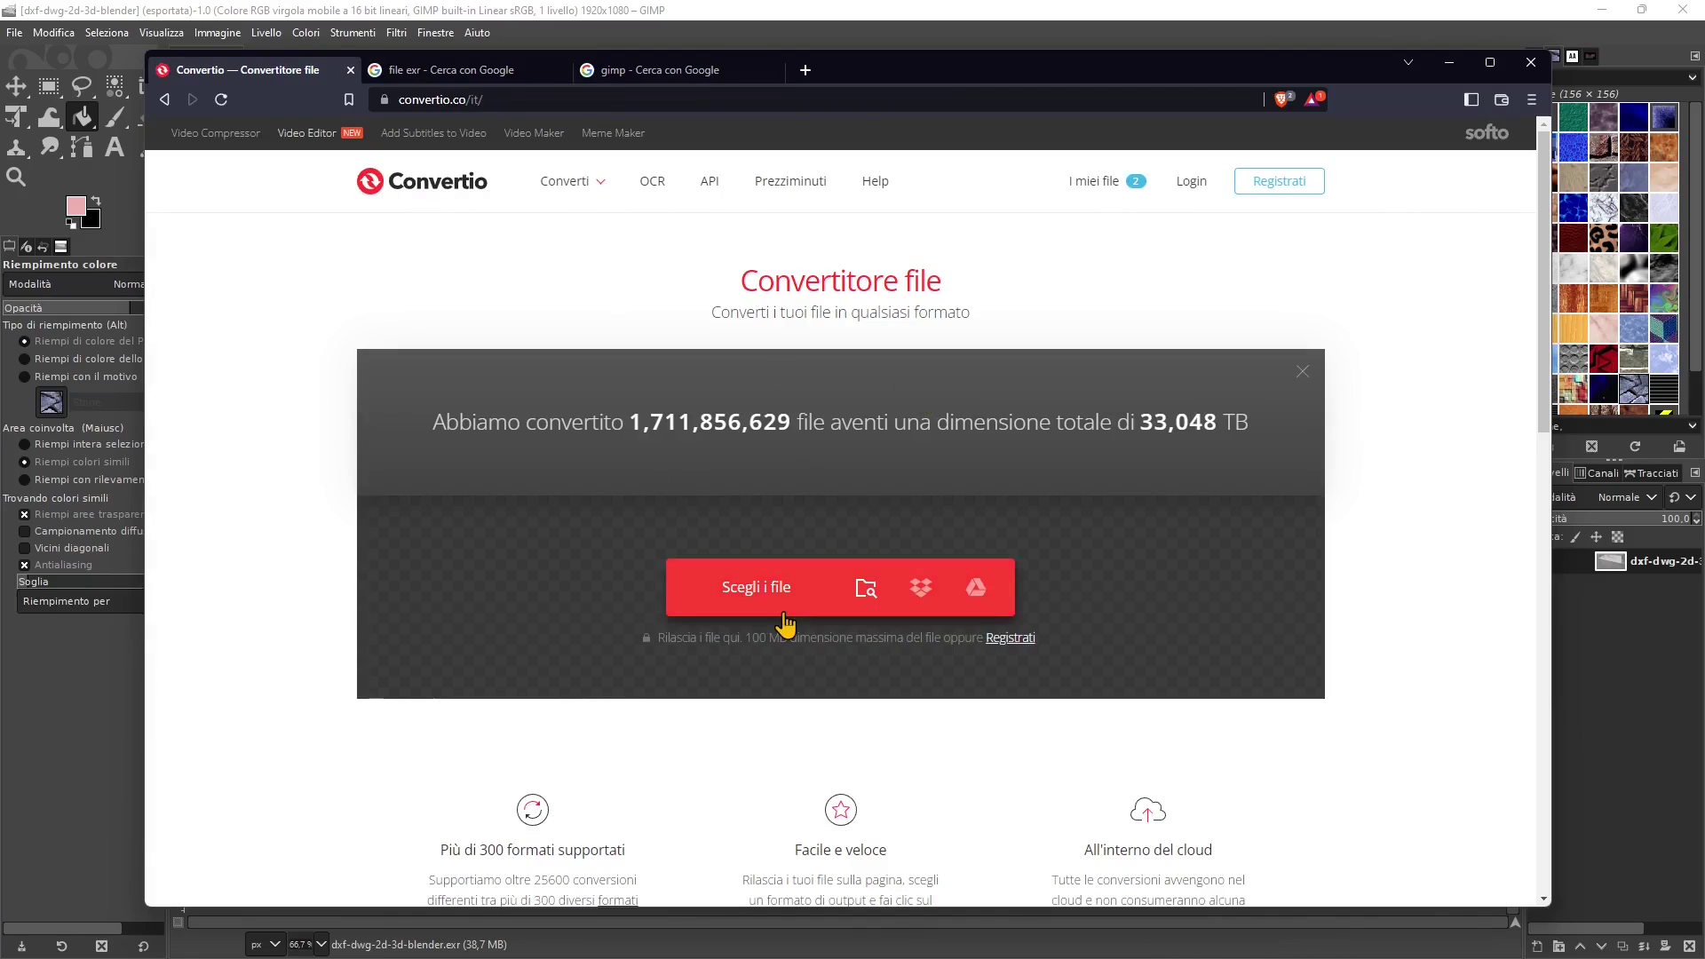
{"action": "left_click", "coordinate": [441, 70]}
{"action": "left_click", "coordinate": [635, 71]}
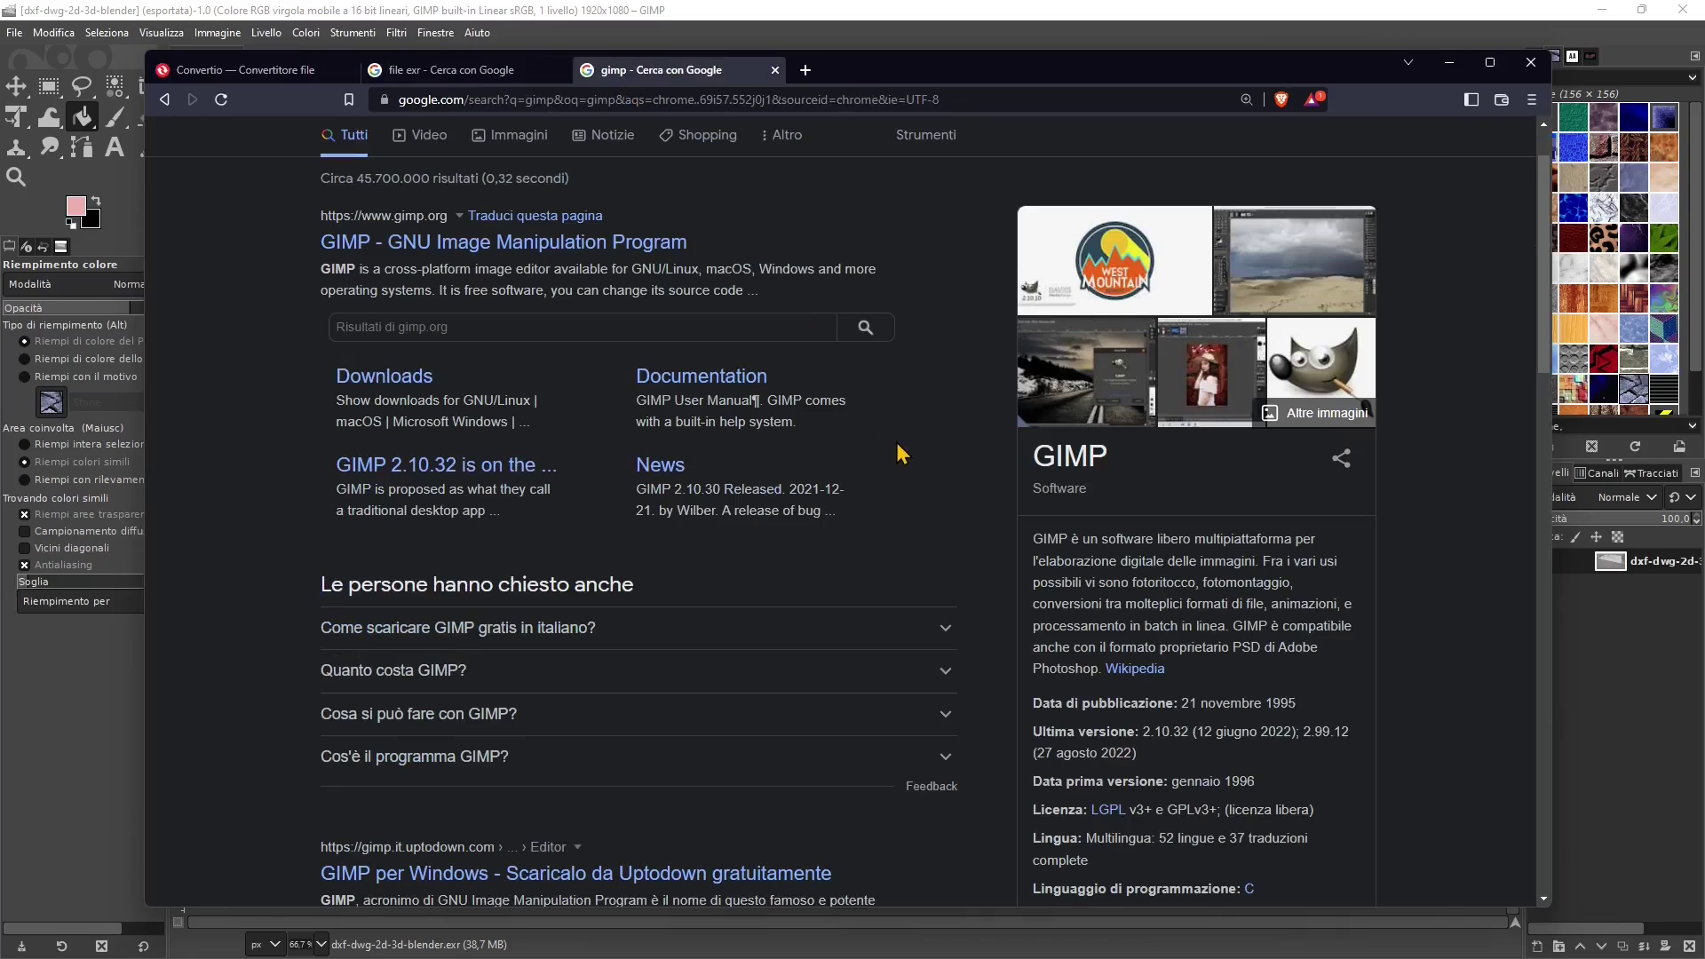